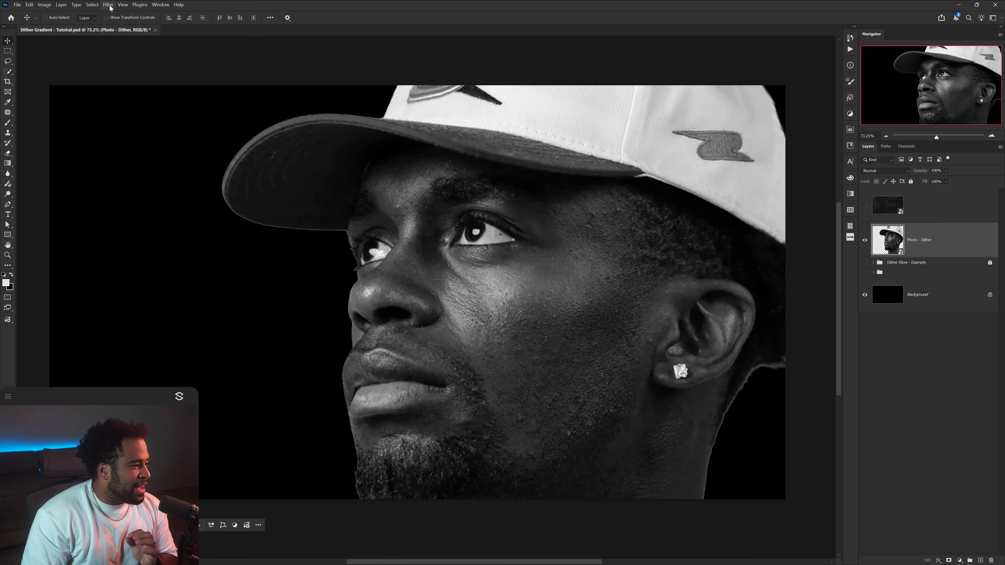
Apply the Mosaic filter to the Photo - Dither layer with a cell size of 16 square
left_click(108, 5)
mouse_move(178, 135)
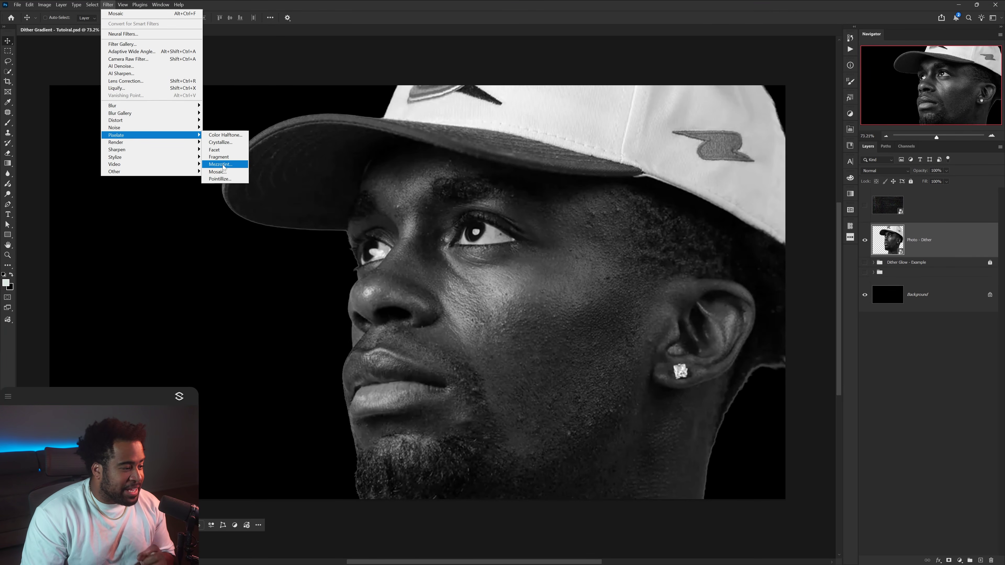
left_click(223, 170)
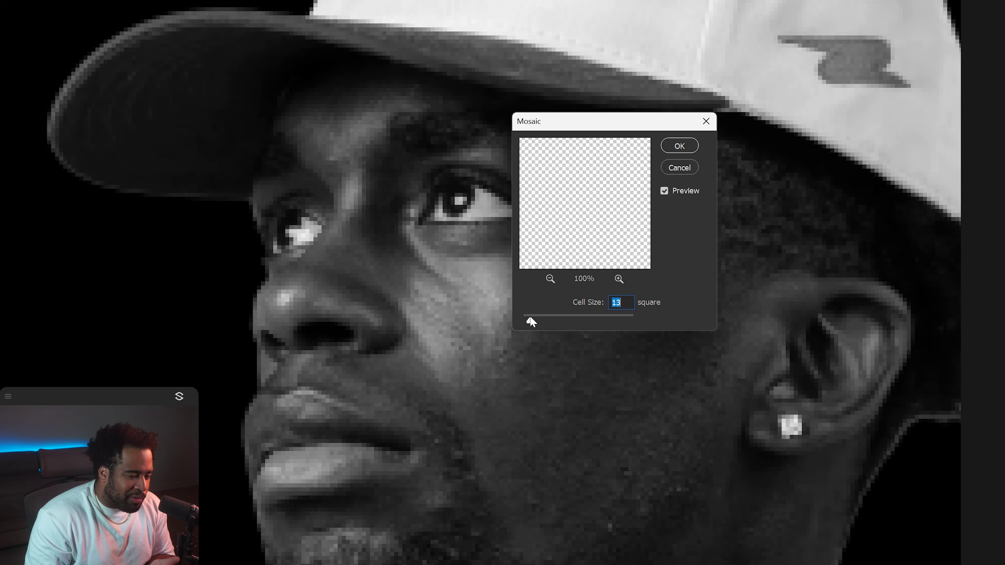
left_click_drag(529, 315, 531, 316)
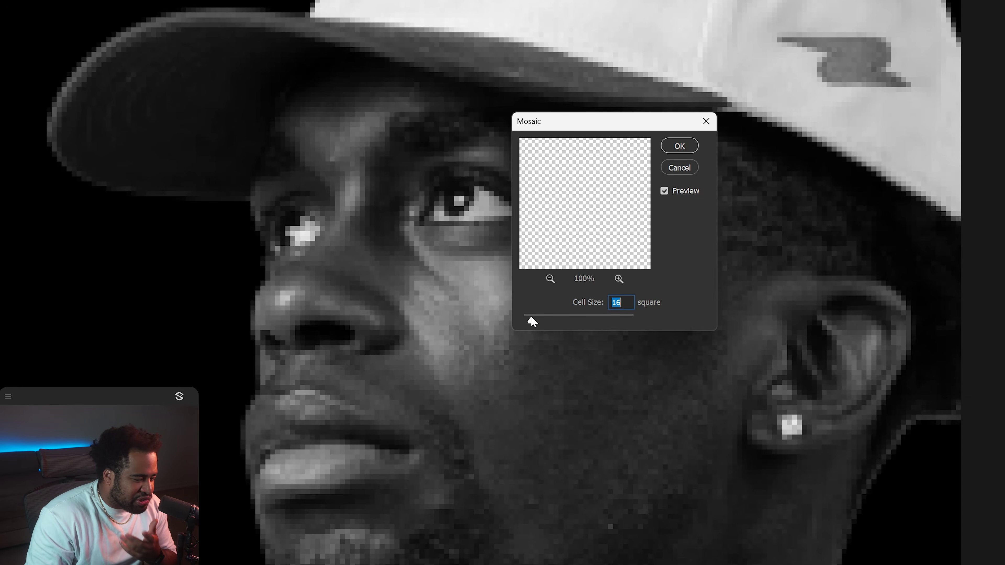
left_click(679, 146)
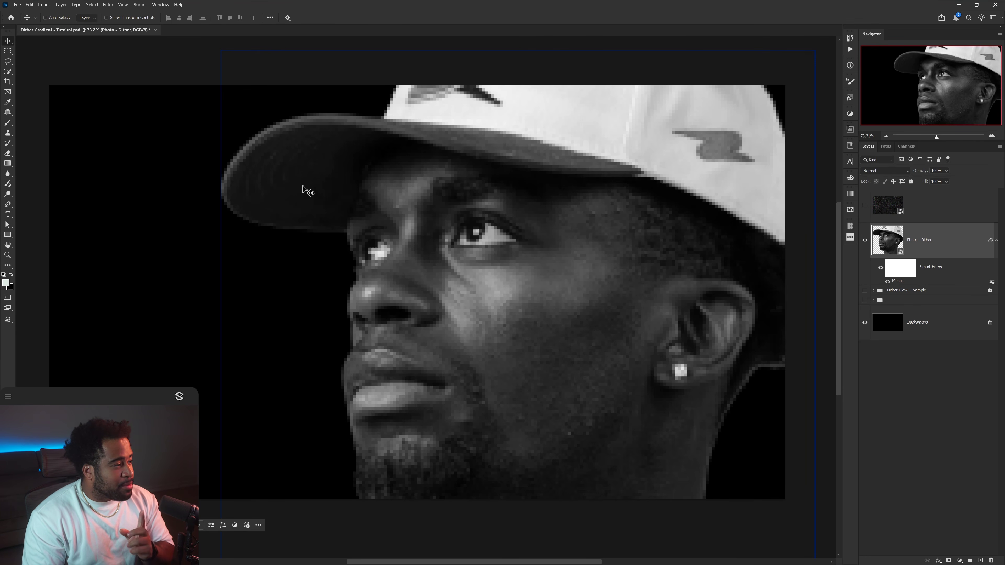
Apply a Levels adjustment to the Photo - Dither layer, raising the midtone input level to 1.4
left_click(45, 5)
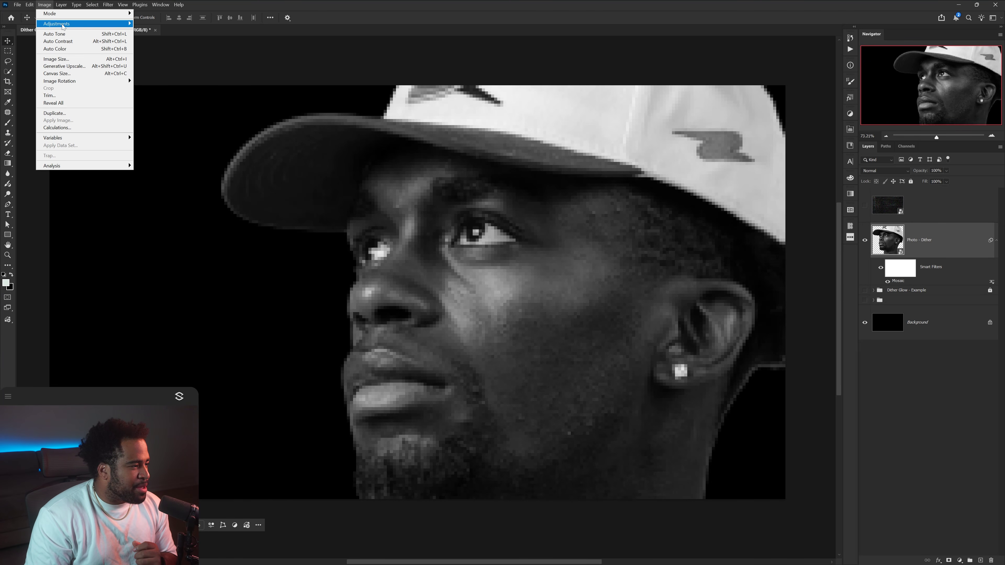
mouse_move(79, 24)
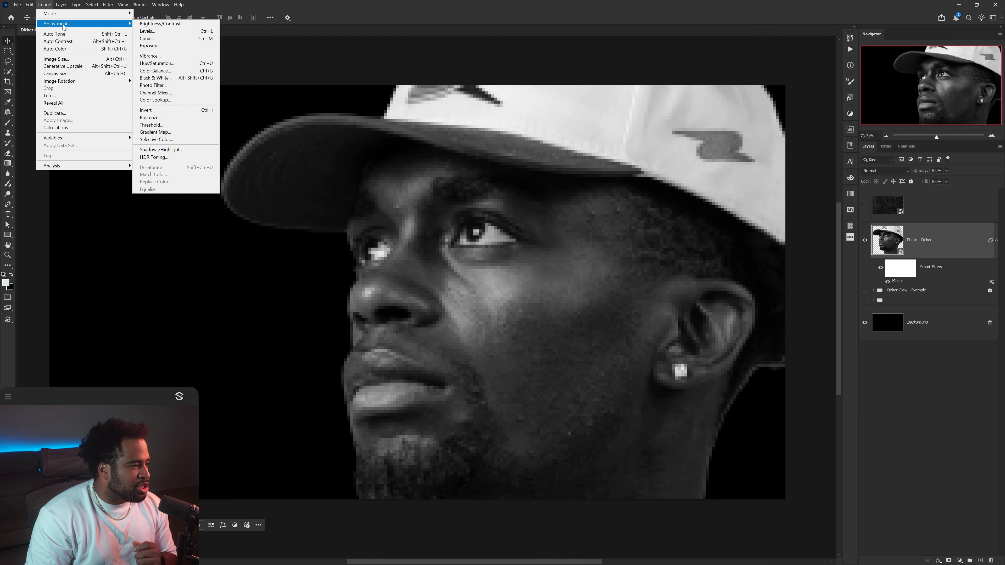
left_click(154, 32)
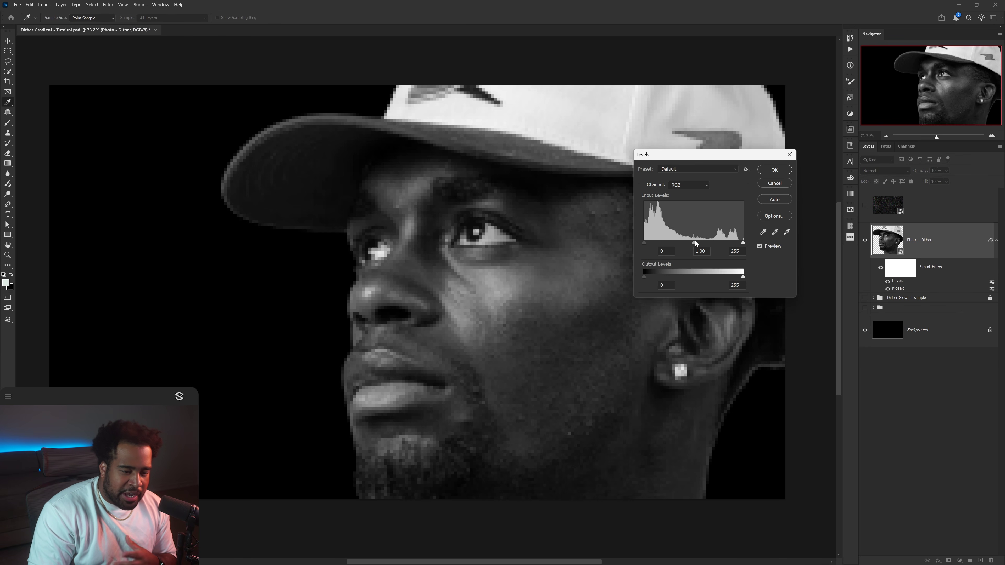
left_click_drag(695, 243, 681, 243)
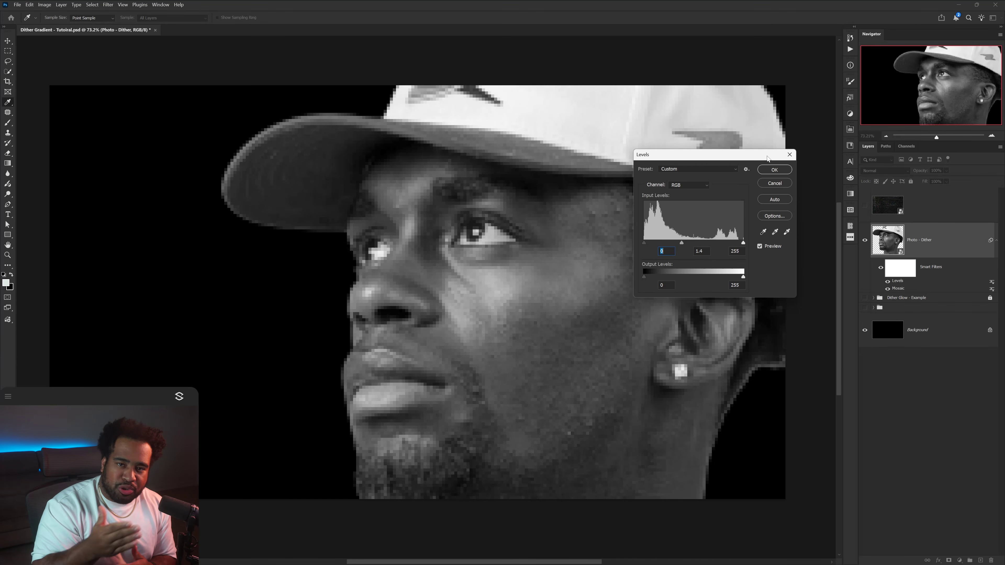
left_click(774, 170)
key("v")
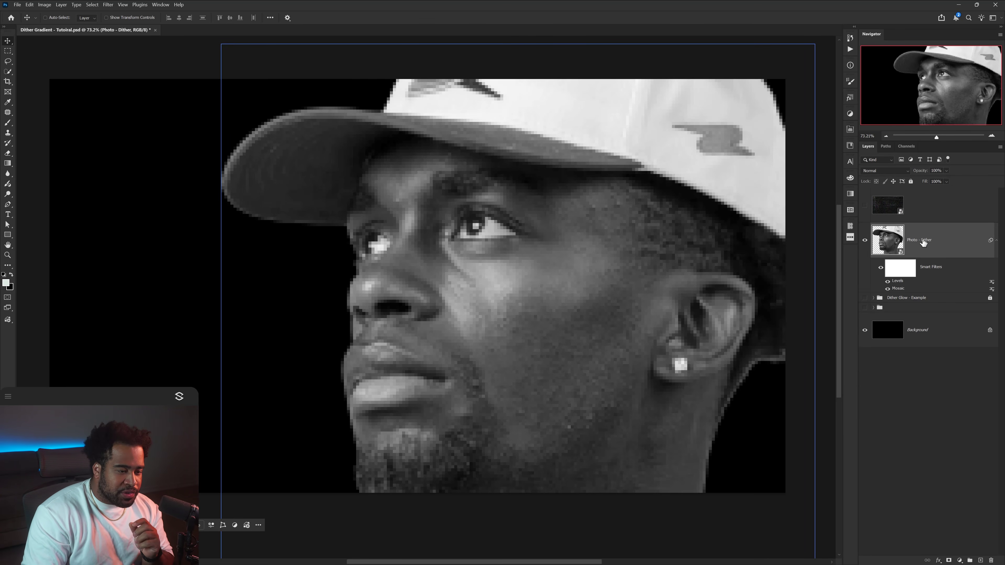
Add a Pattern Overlay layer style to the Photo - Dither layer using the black, white and grey checkered dither pattern
double_click(945, 241)
left_click_drag(600, 96, 581, 107)
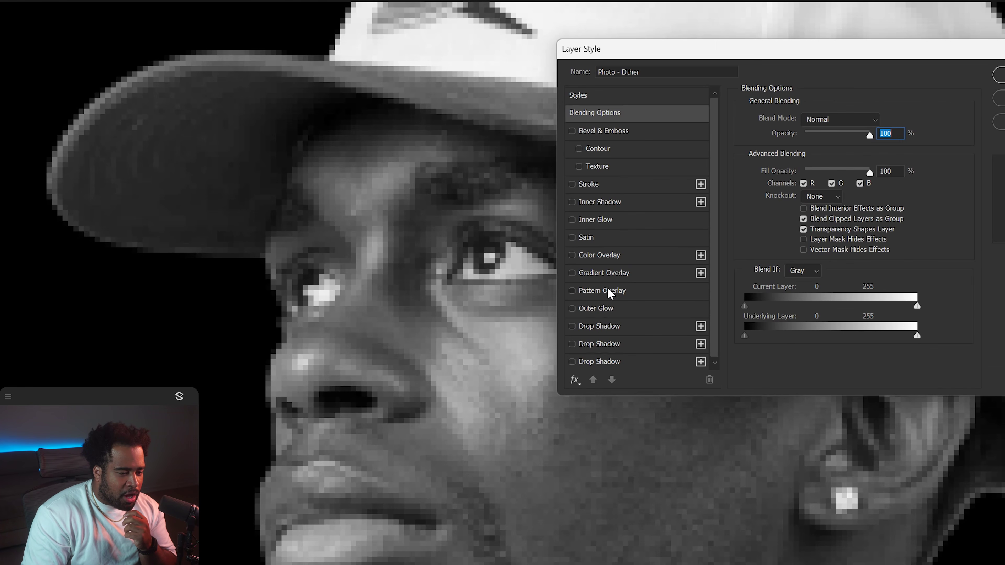
left_click(608, 288)
left_click(660, 172)
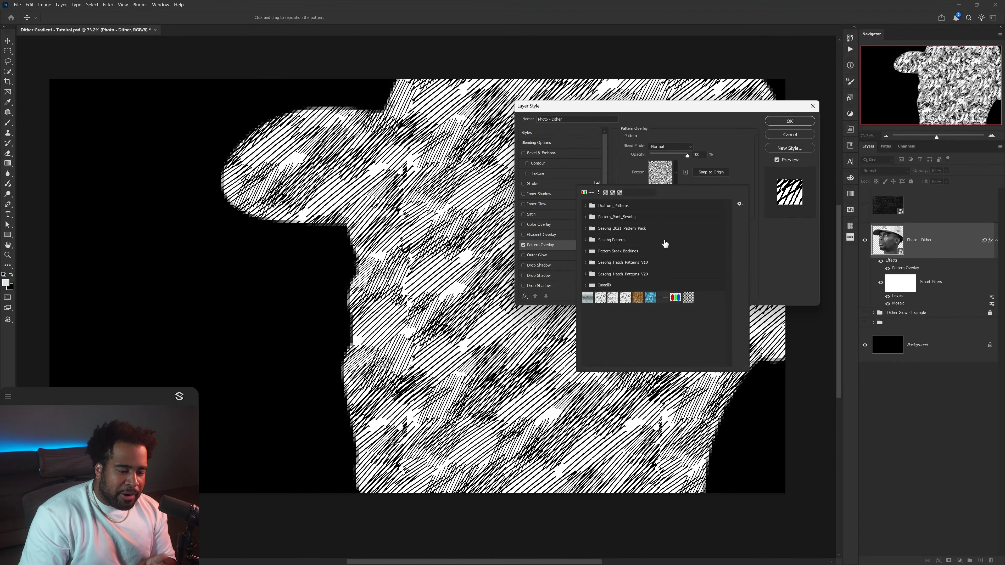
left_click(689, 298)
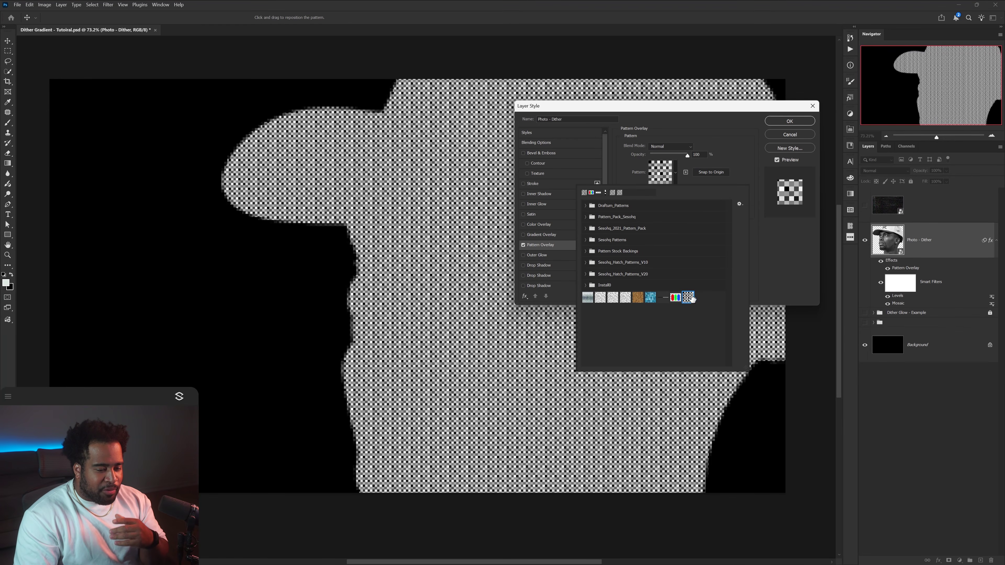
Set the pattern overlay's blend mode to Hard Mix
left_click(669, 148)
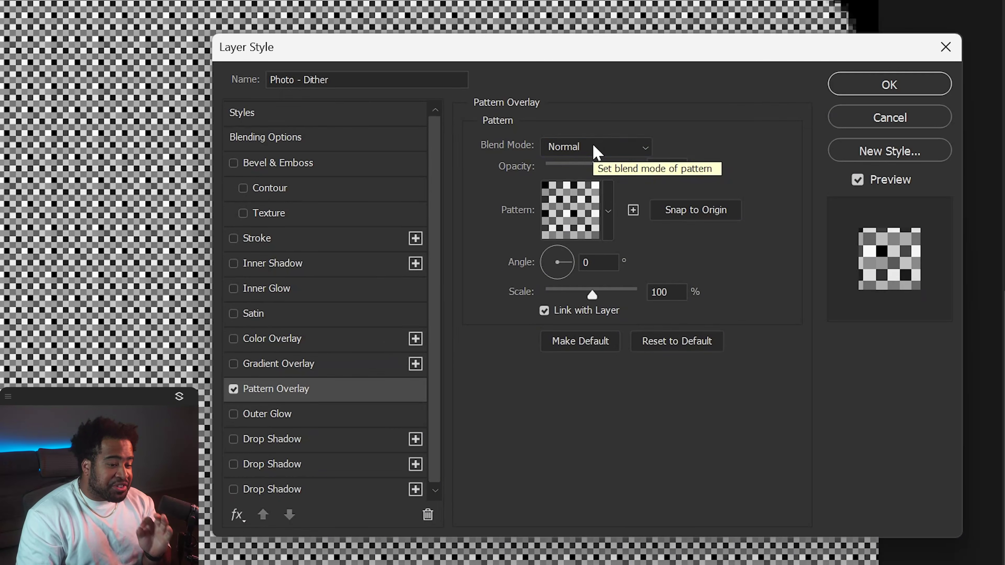
left_click(596, 152)
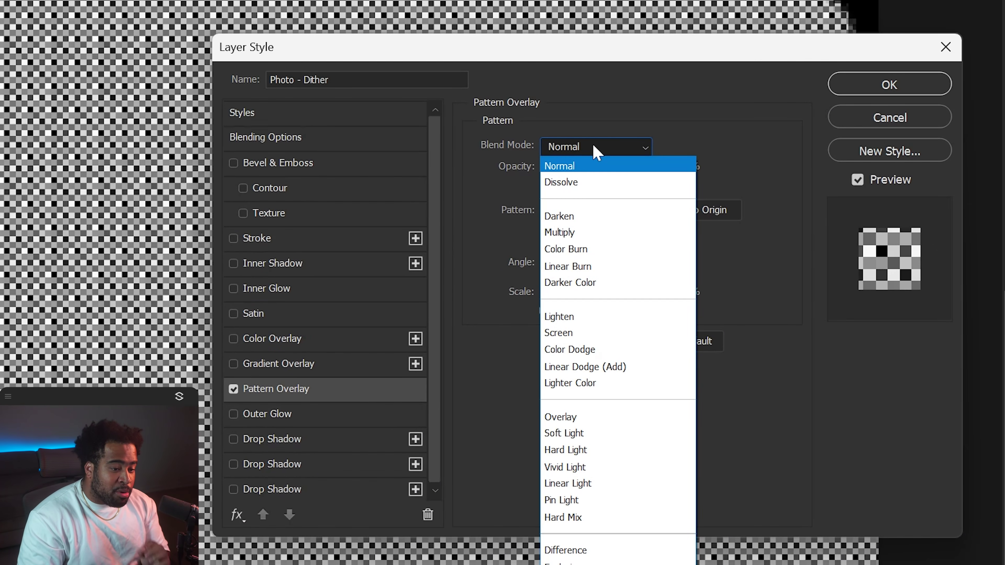
left_click(563, 517)
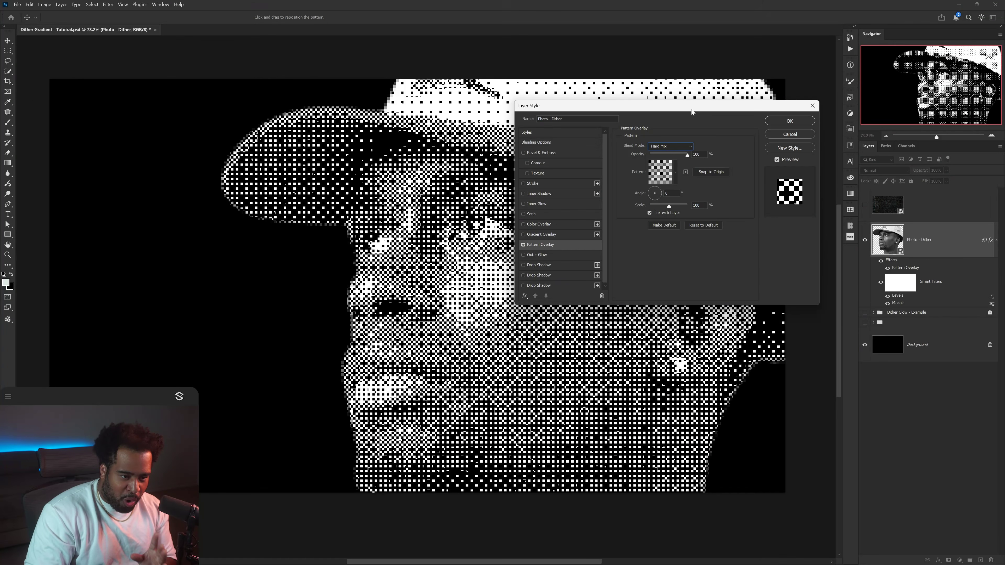
Try a larger pattern overlay scale on the photo and bring the scale back down for a finer dither grid
left_click_drag(691, 109, 809, 182)
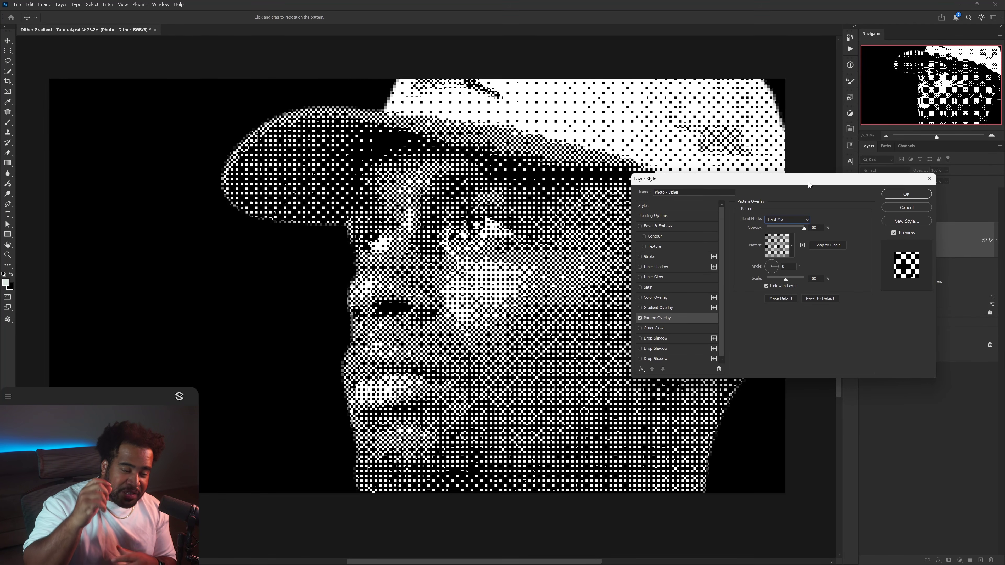
left_click_drag(778, 282, 789, 281)
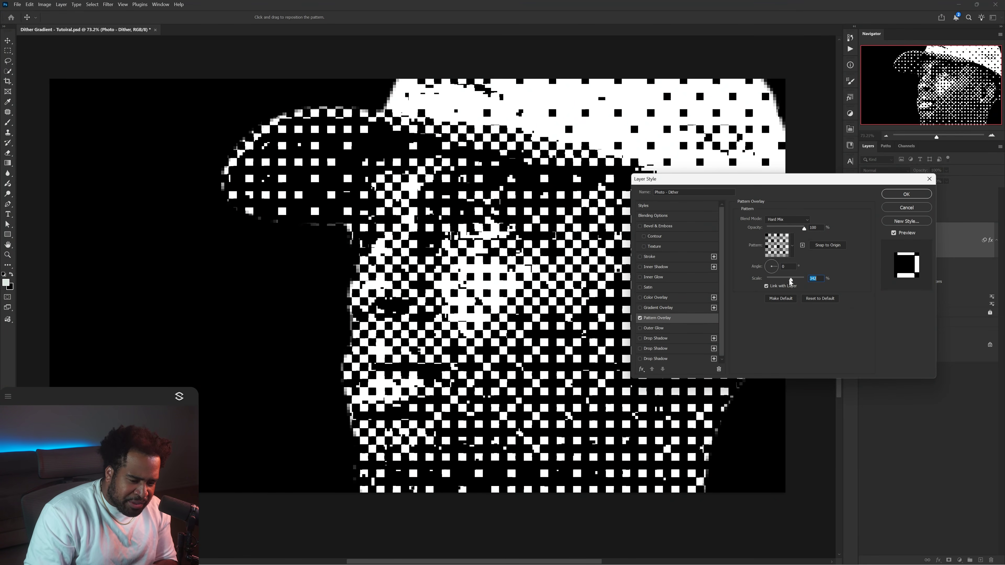
left_click_drag(790, 279, 779, 280)
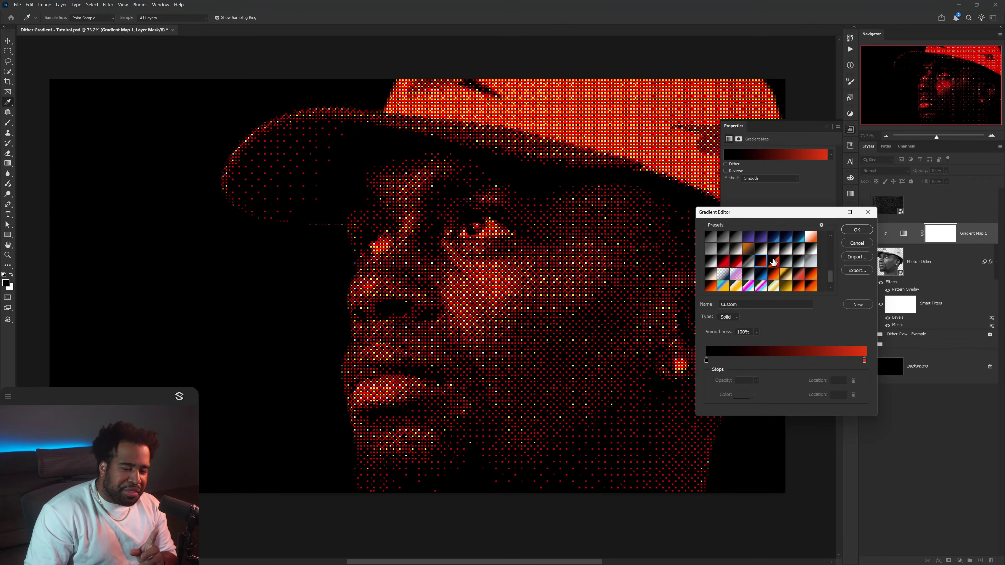
Try several color gradient presets on the Gradient Map clipped to the photo, and remove that adjustment layer
left_click(772, 272)
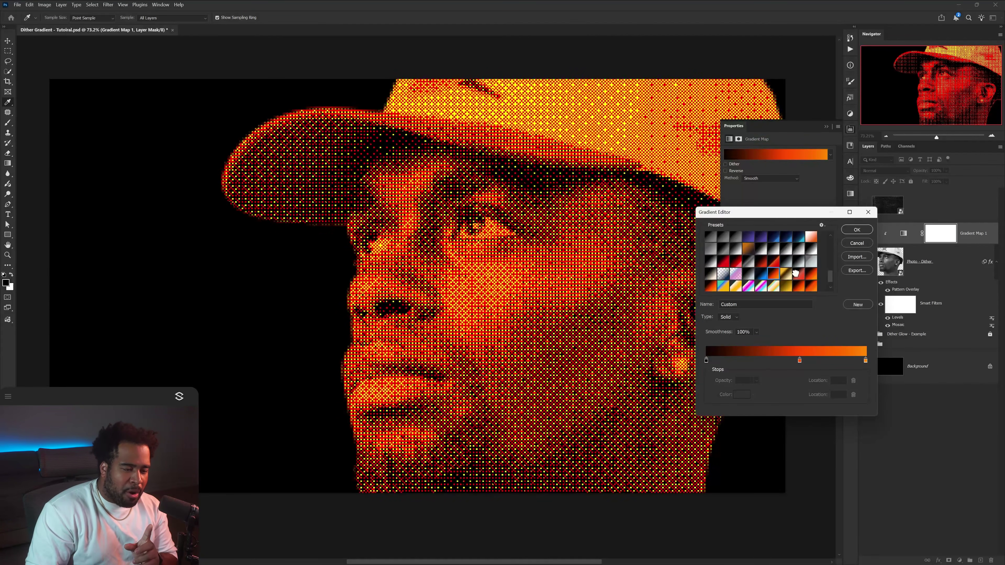
left_click(799, 286)
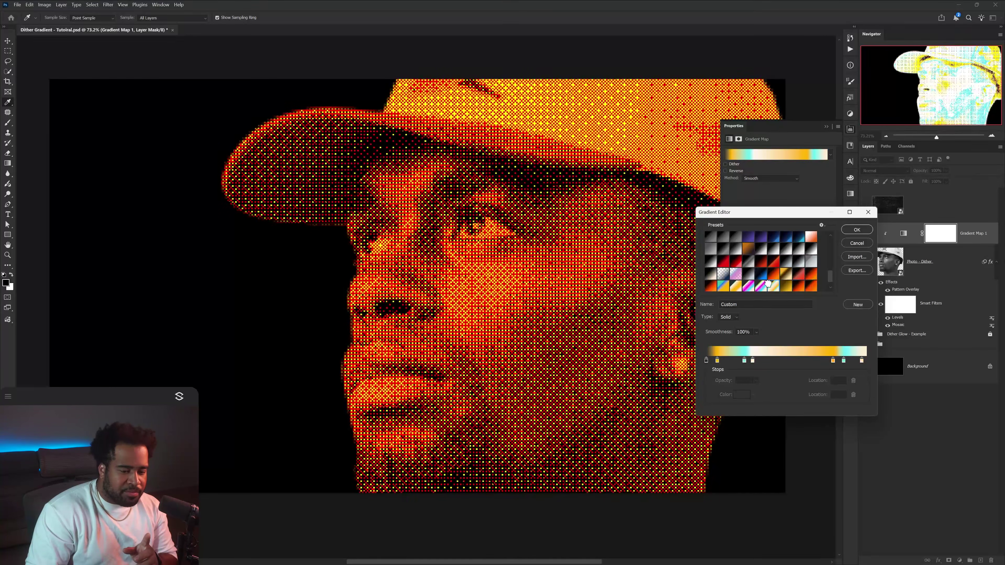
left_click(774, 286)
left_click(761, 285)
key("Escape")
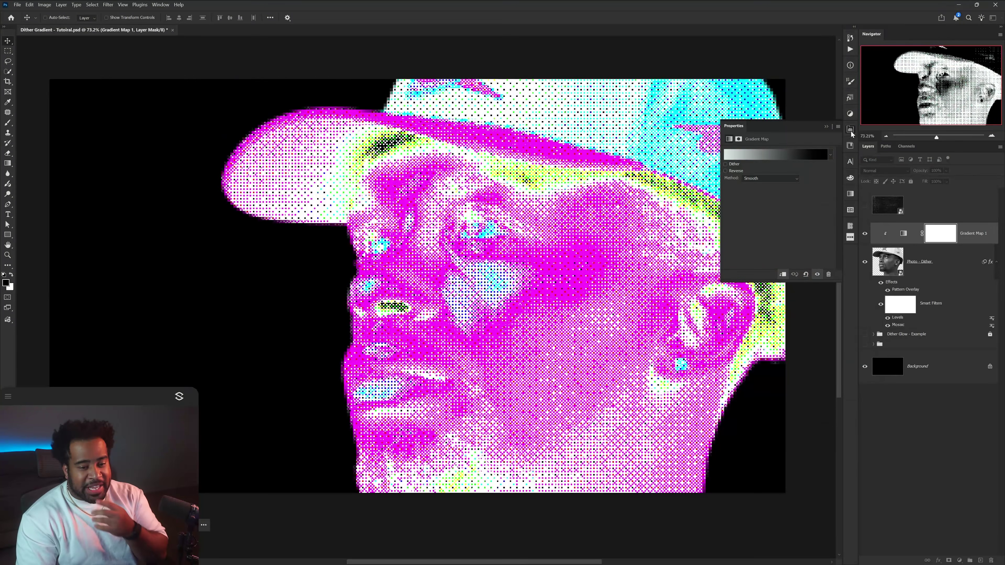
left_click(850, 130)
key("v")
key("Delete")
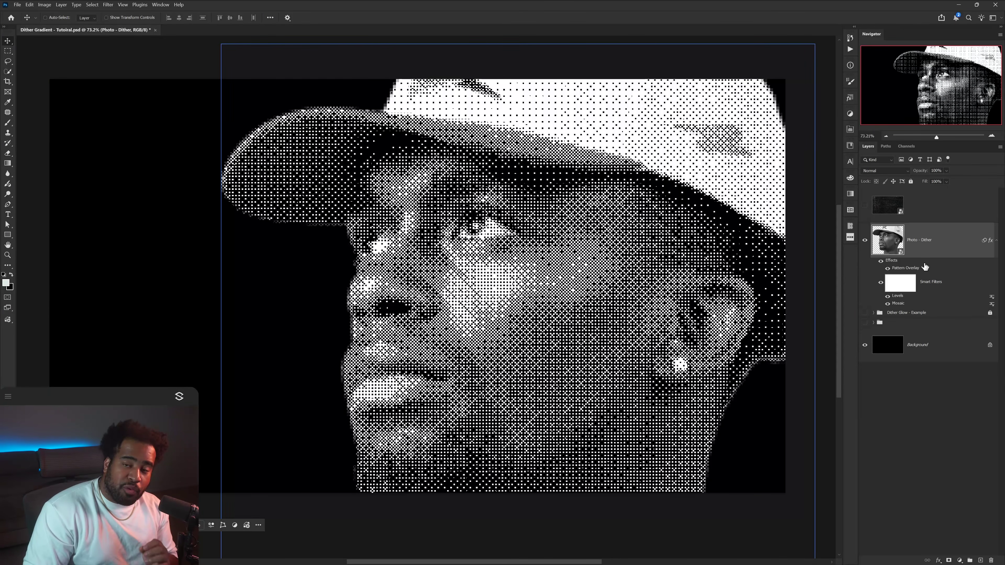
Enable Blend Interior Effects as Group in the Photo - Dither layer's blending options
double_click(950, 242)
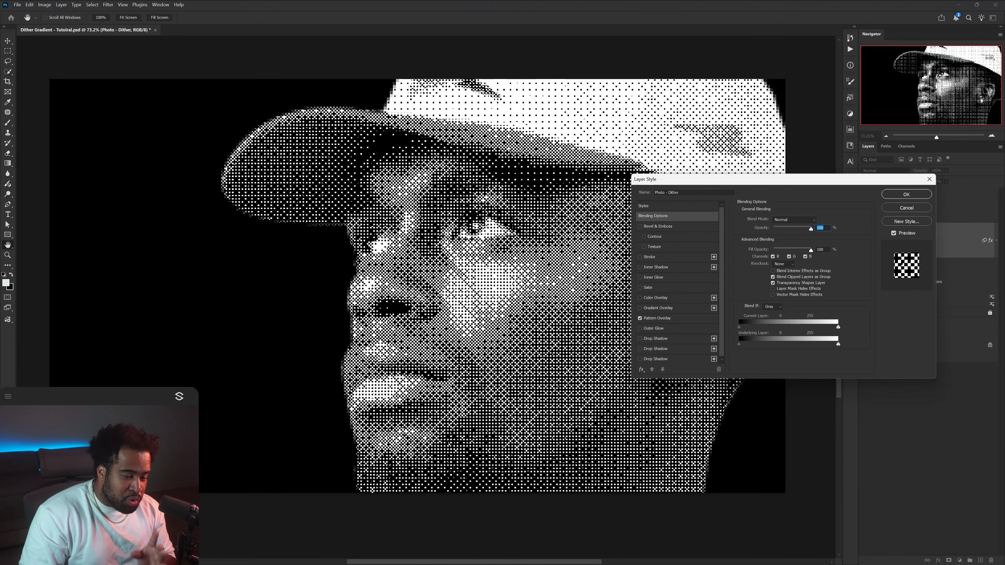
left_click(661, 217)
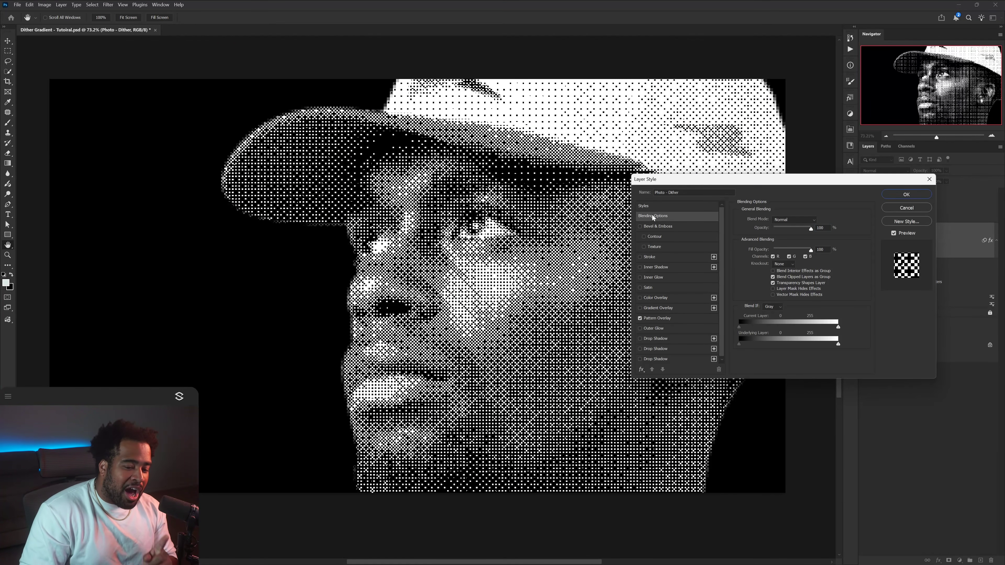
left_click(785, 273)
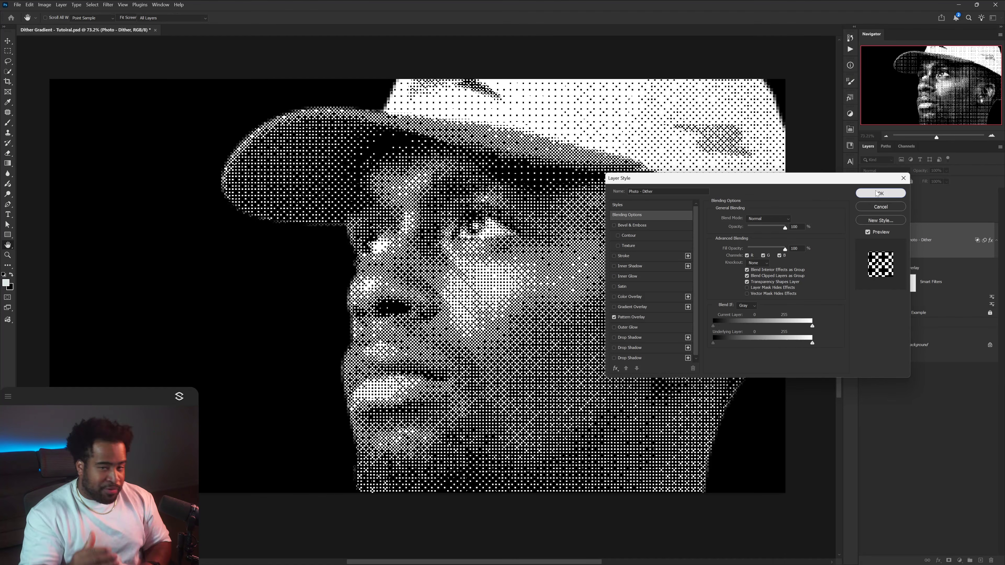
left_click(877, 193)
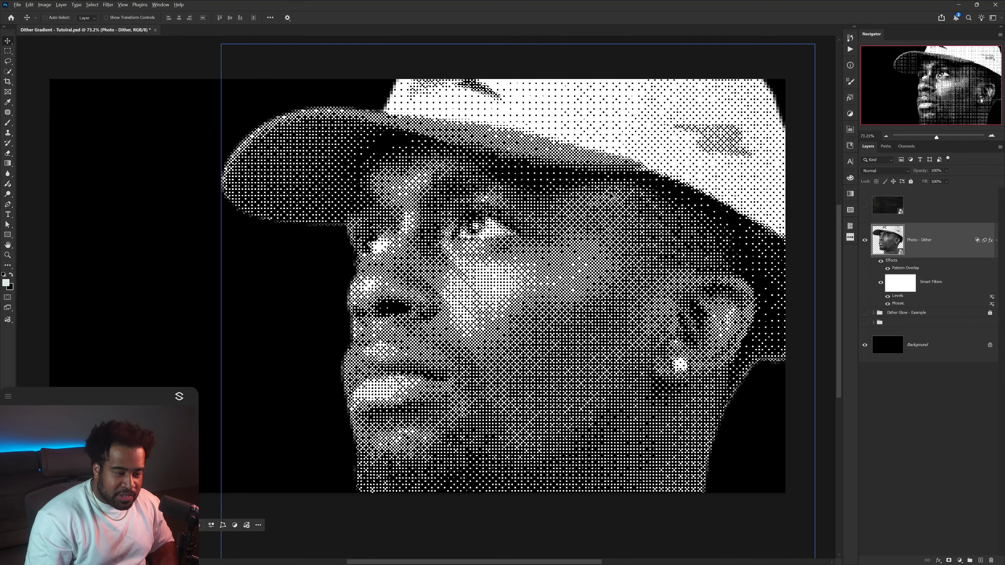
Capture a magnified area of the dithered face and mark the dark areas of the pattern with a red pen
scroll(503, 255, "up", 4)
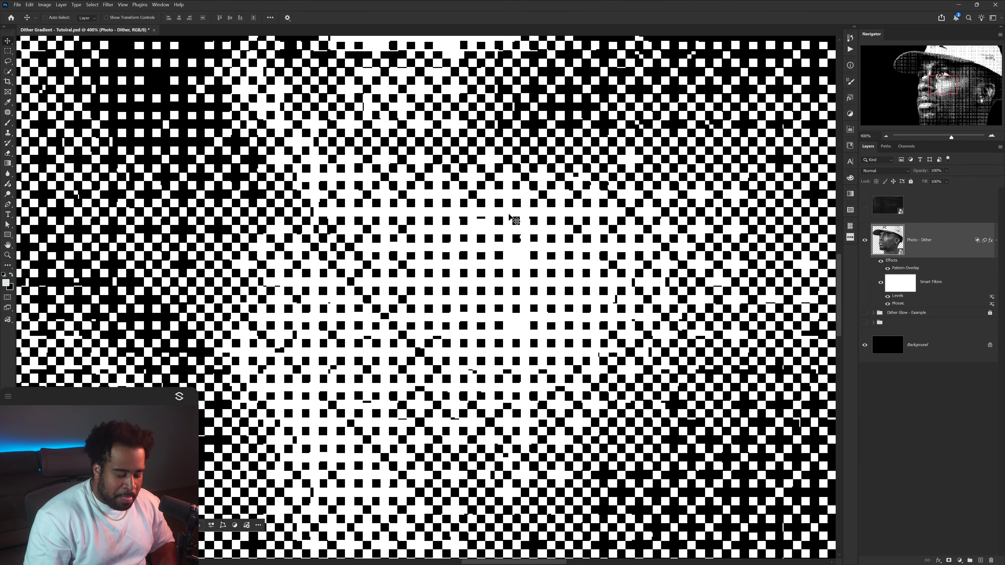
key("Print")
left_click_drag(90, 84, 590, 397)
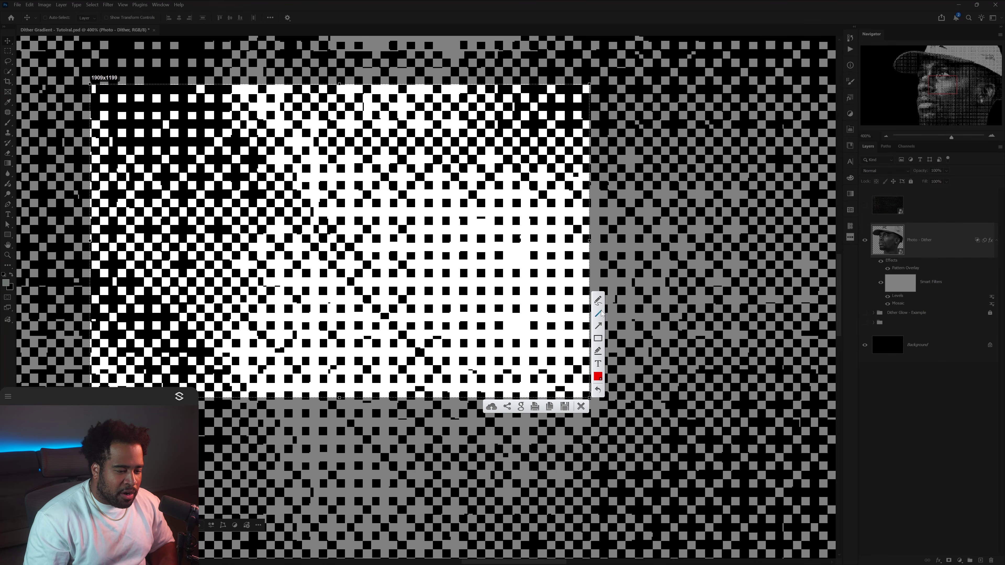
left_click(598, 301)
left_click_drag(209, 123, 186, 121)
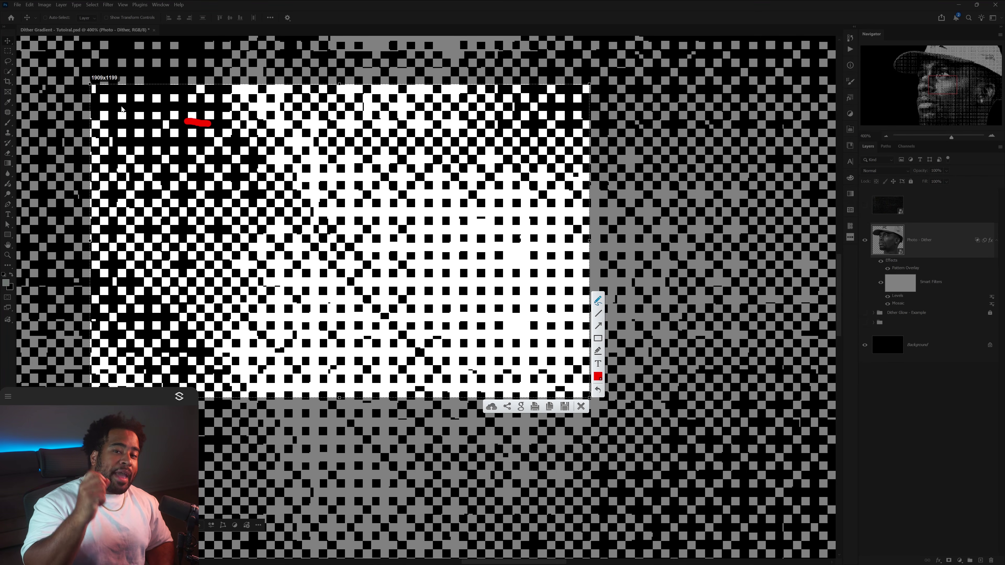
mouse_move(155, 137)
left_mouse_down()
mouse_move(167, 138)
mouse_move(150, 126)
mouse_move(150, 136)
left_mouse_up()
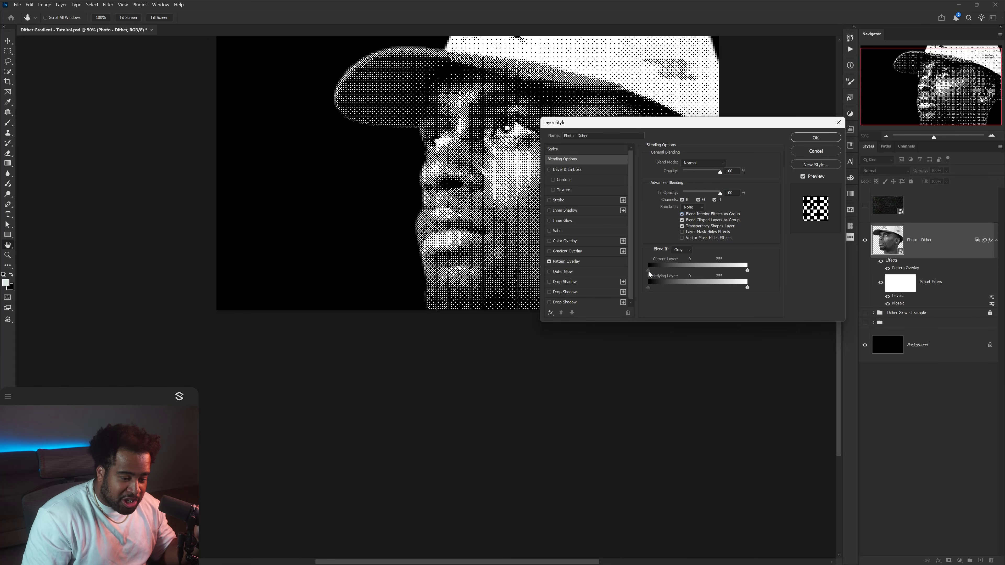
Set the Photo - Dither layer's Blend If Current Layer range to 20 for black and 255 for white
left_click_drag(648, 270, 650, 271)
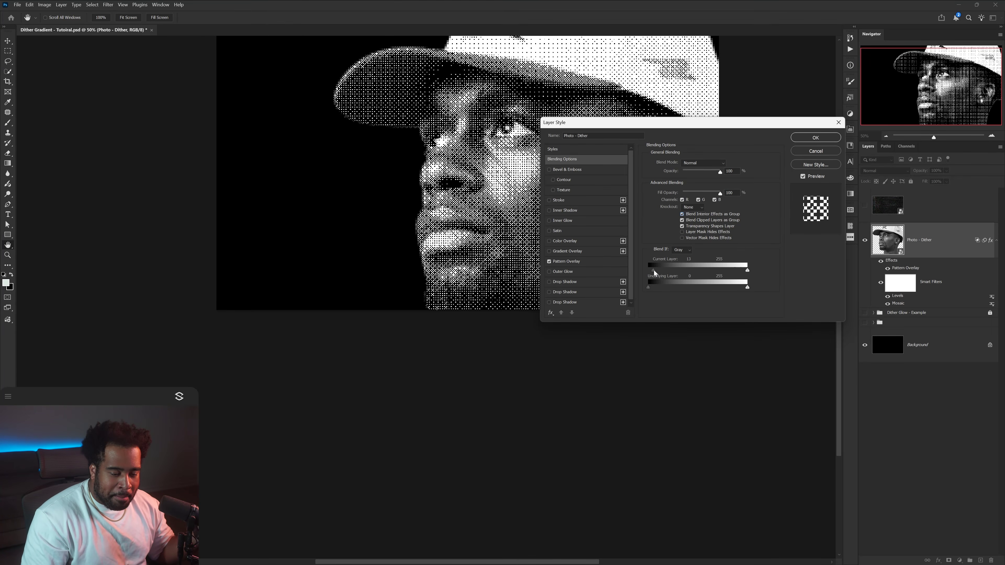
left_click_drag(649, 270, 657, 267)
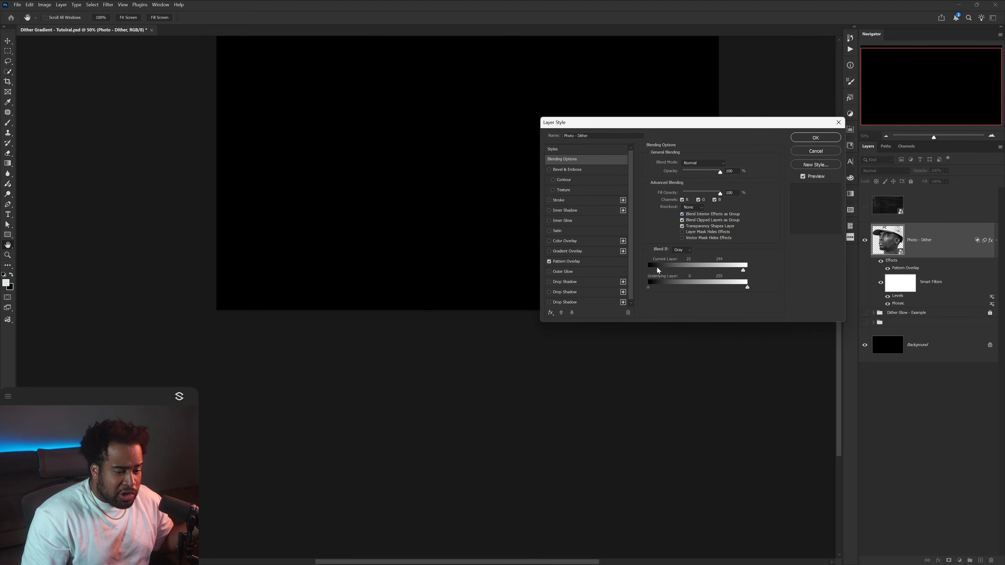
left_click_drag(747, 270, 751, 270)
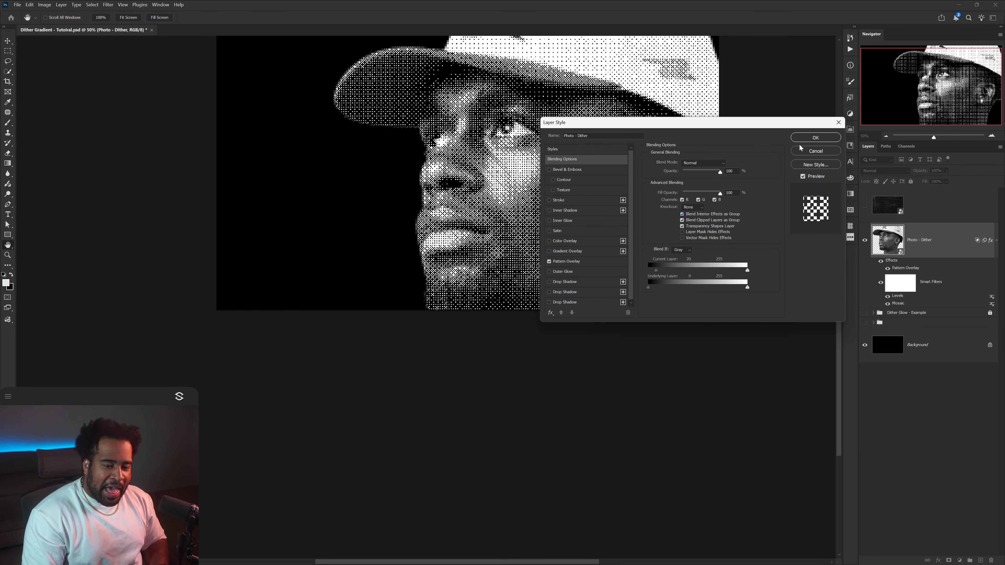
Add a solid blue layer directly above the black Background, behind the dithered photo
left_click(924, 346)
left_click(6, 282)
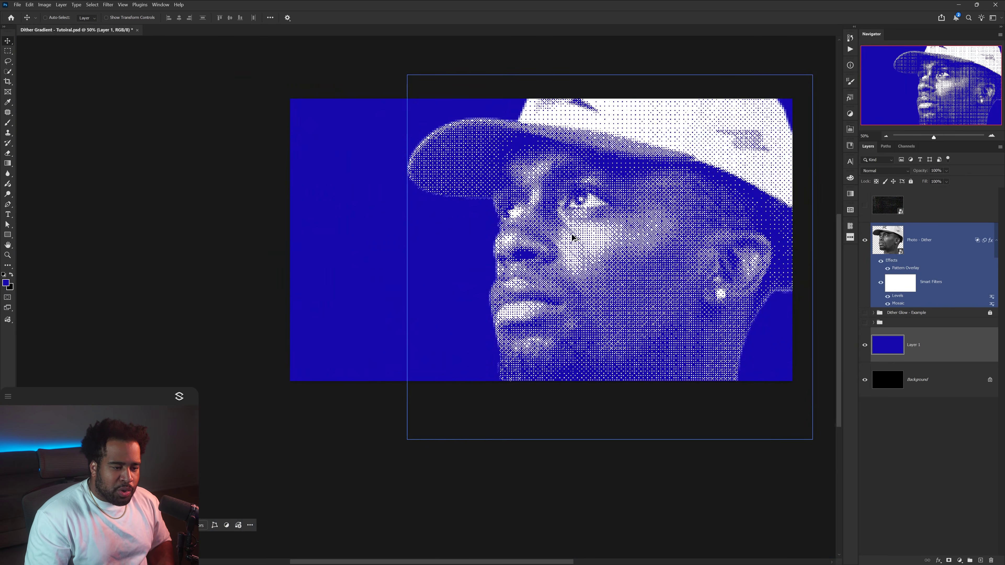
scroll(572, 234, "up", 5)
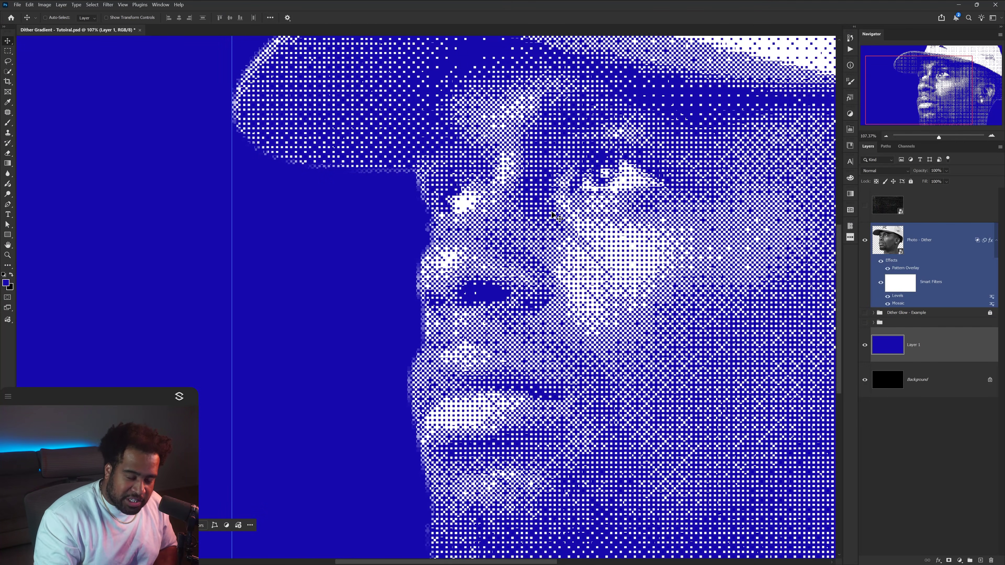
Compare the Photo - Dither layer with and without its Blend If black cut-off over the blue, and remove the blue layer
double_click(949, 240)
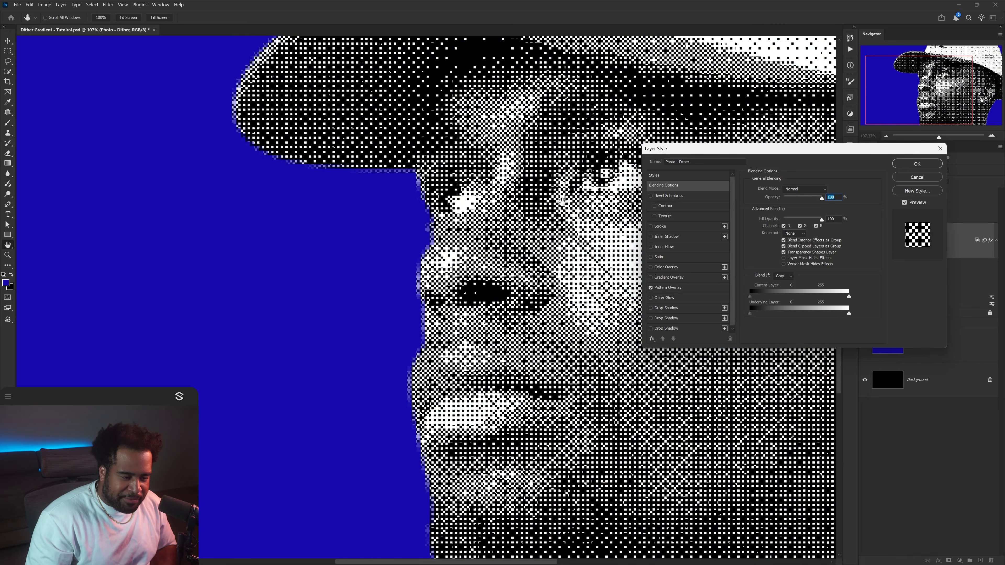
left_click_drag(749, 296, 749, 296)
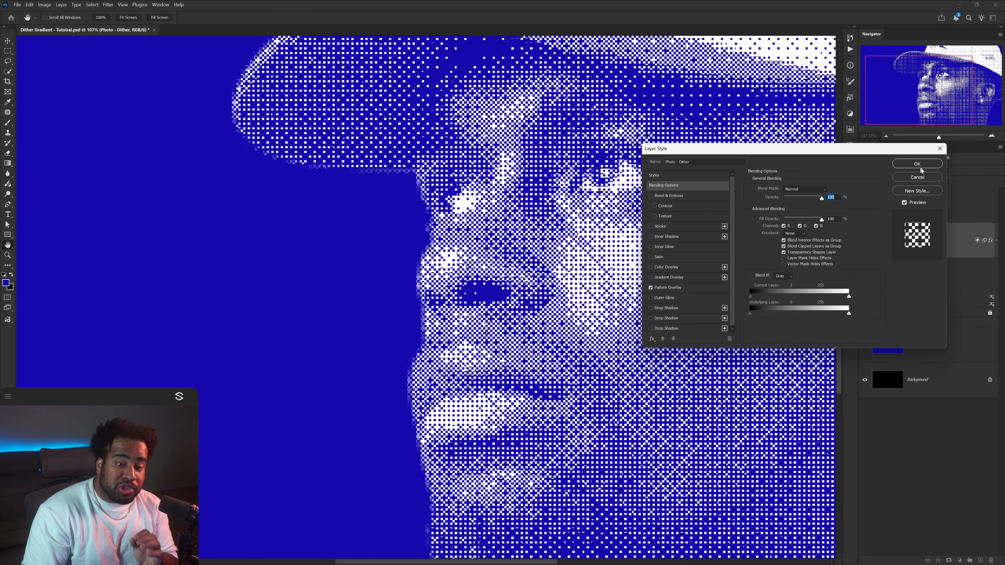
key("ctrl+minus")
left_click(917, 177)
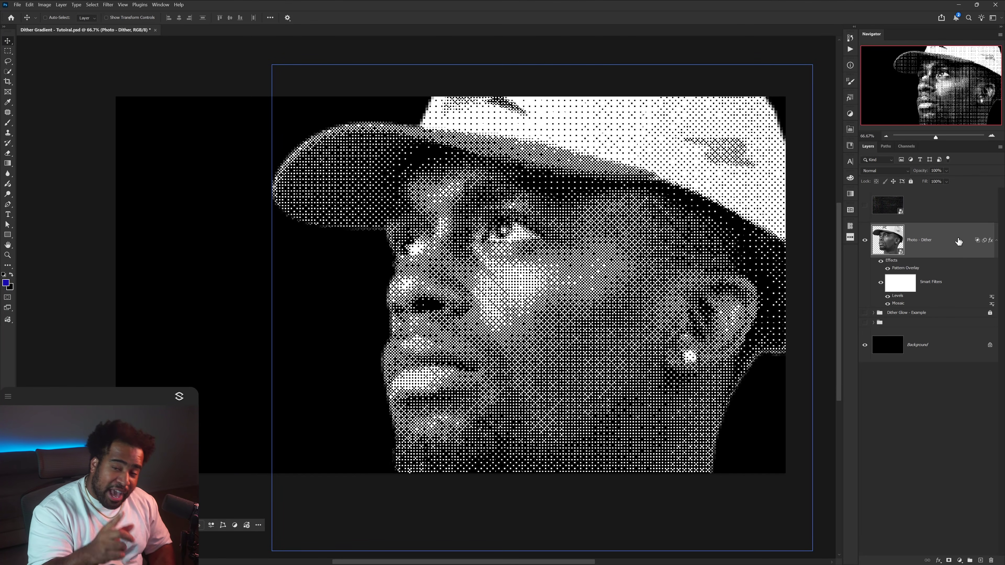
Place the Photo - Dither layer in a group of its own
key("ctrl+g")
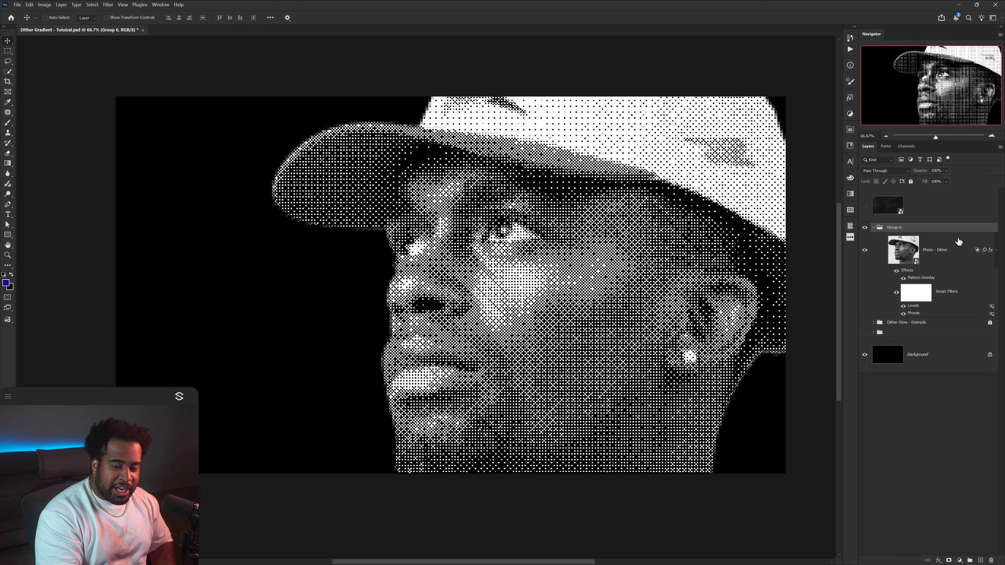
left_click(874, 228)
left_click(874, 227)
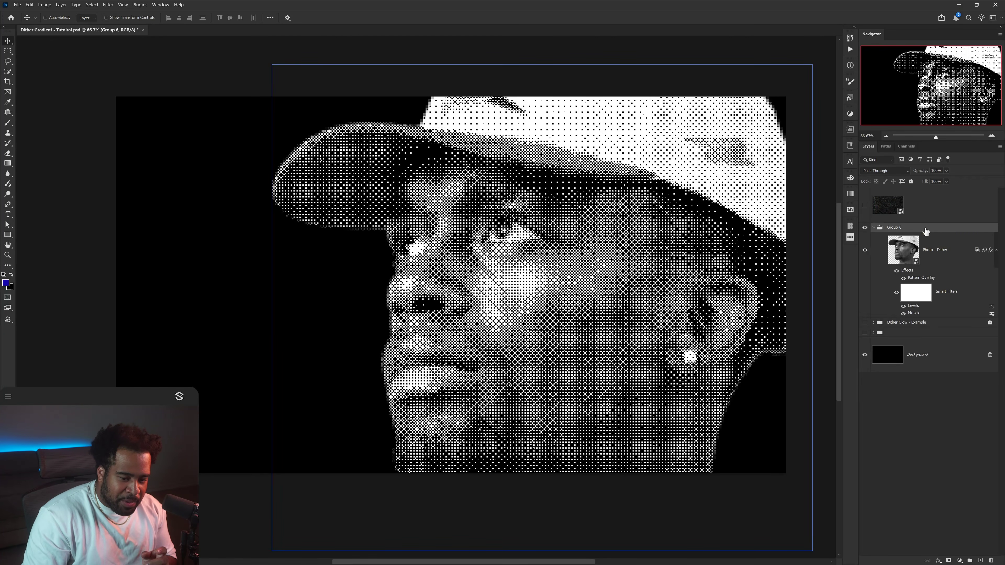
Open the group's layer style presets and preview the styles listed after the Rainbow Chrome8 folder on the dithered portrait
double_click(923, 229)
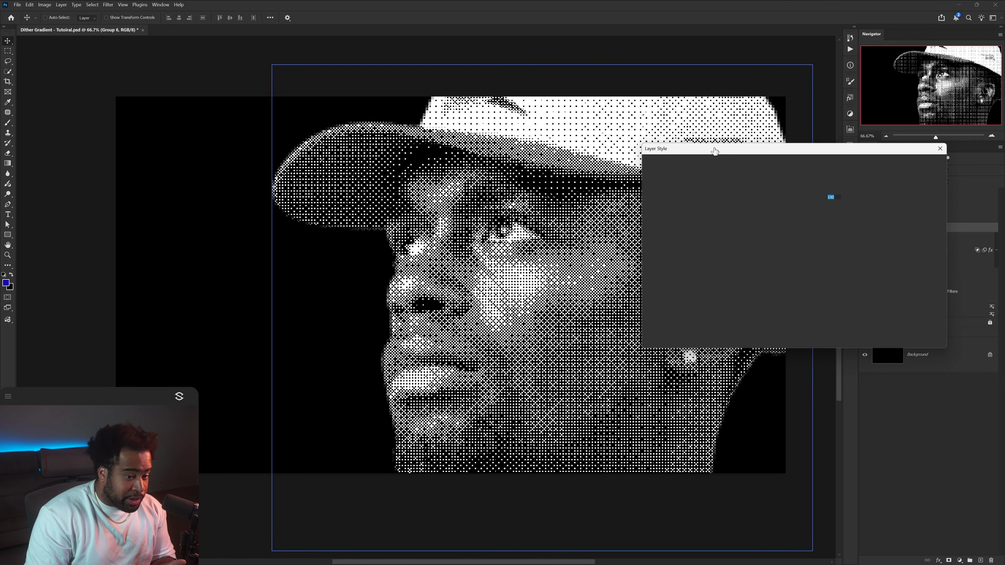
left_click_drag(715, 151, 519, 139)
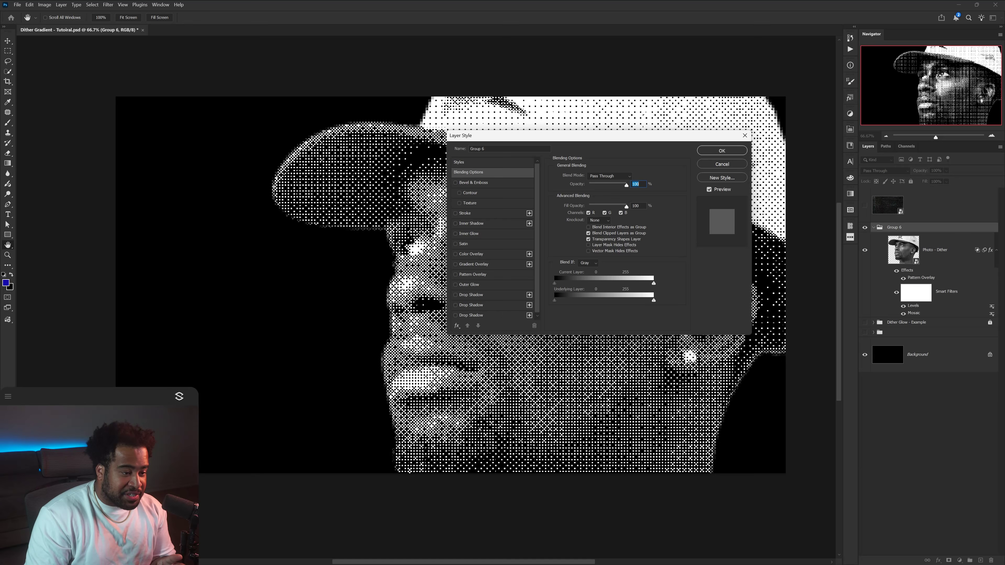
left_click(465, 164)
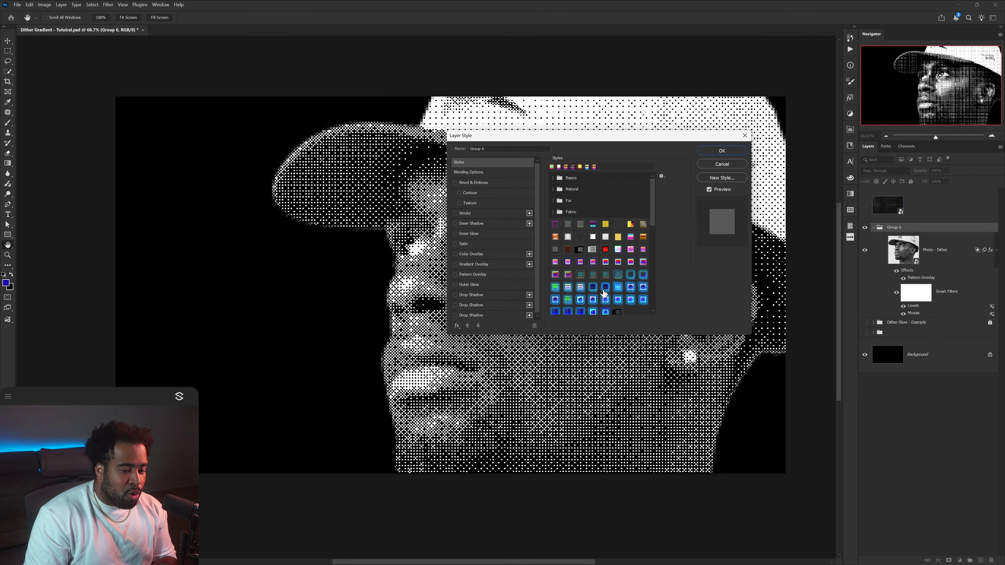
scroll(604, 293, "down", 15)
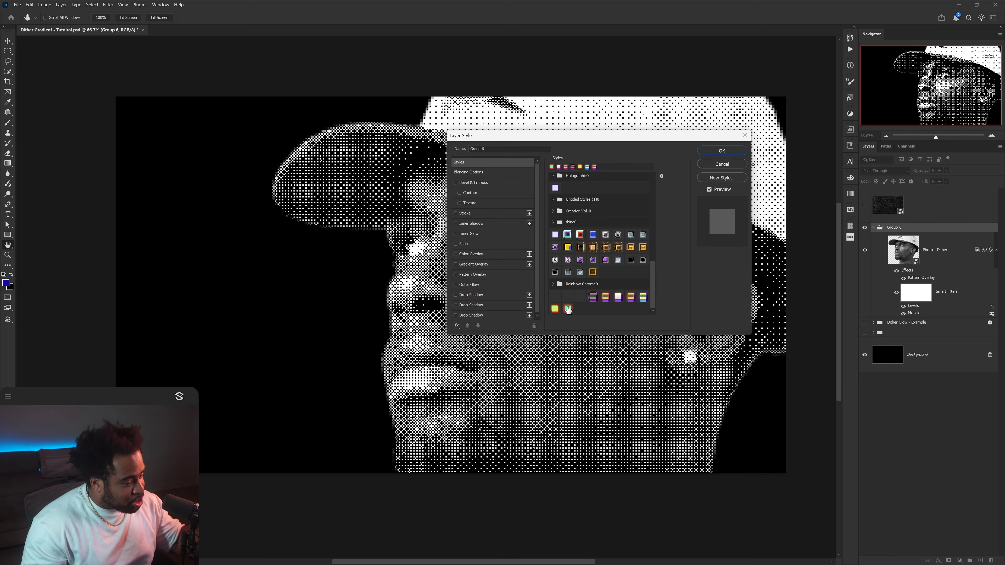
left_click(617, 297)
left_click(631, 298)
left_click_drag(577, 137, 203, 181)
left_click(269, 341)
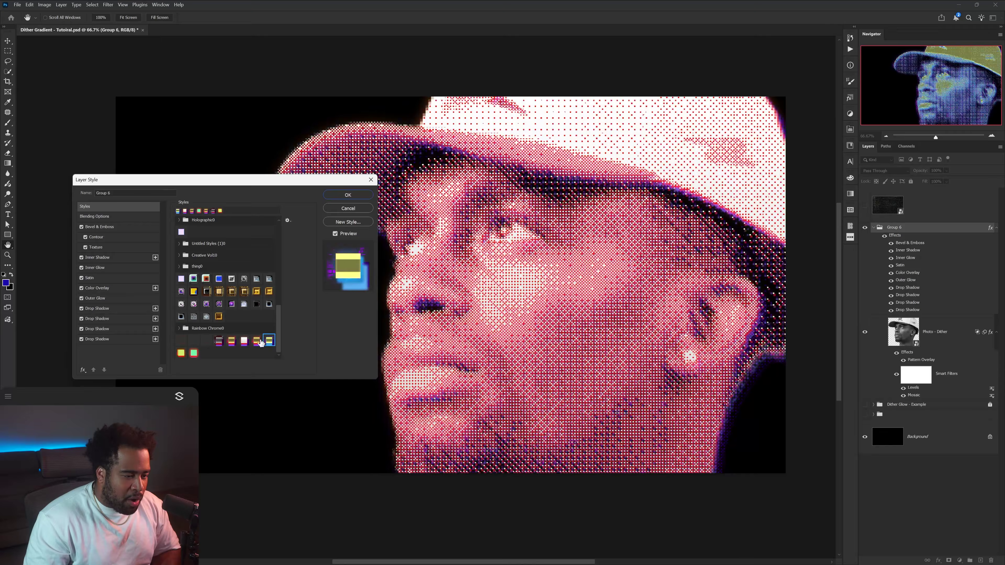
Compare the yellow, green and gold-striped style presets on the group and choose the green one with the red glow
left_click(181, 353)
left_click(194, 353)
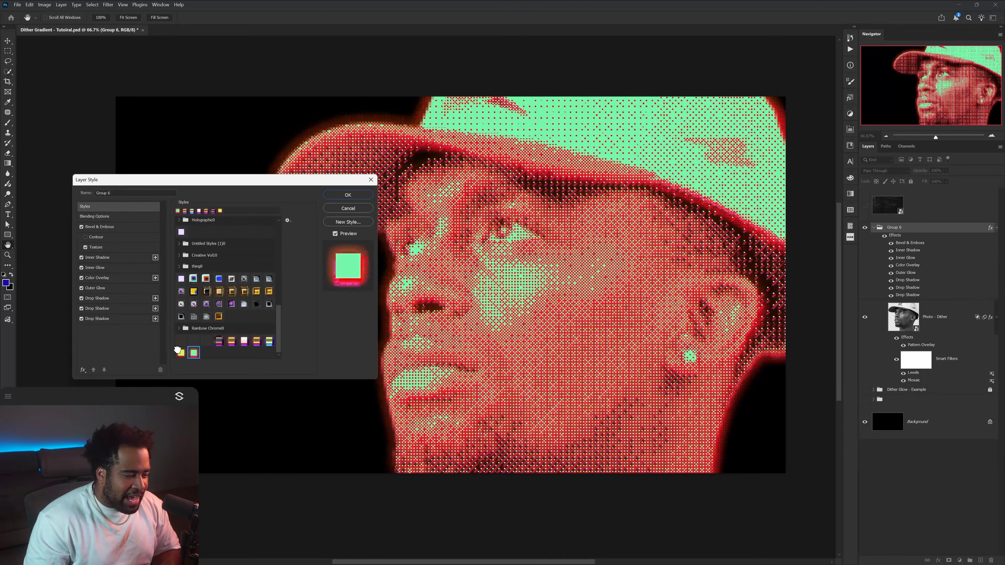
left_click(180, 352)
left_click(194, 353)
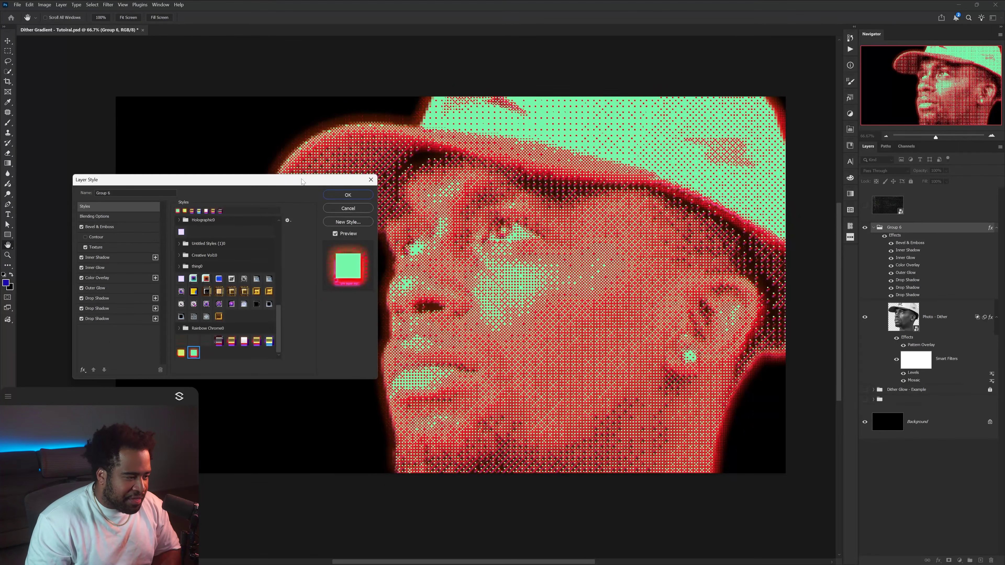
left_click(257, 340)
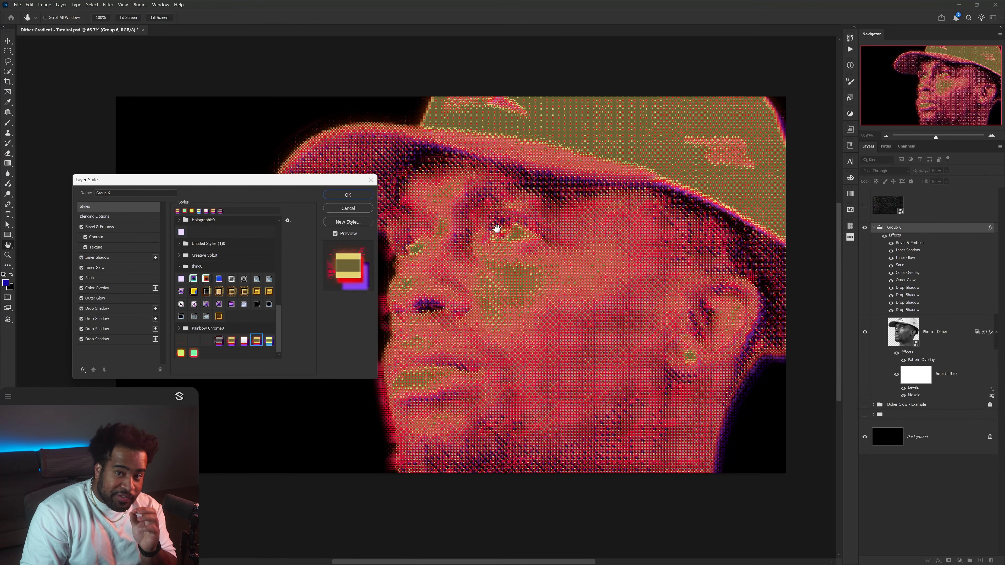
left_click(194, 353)
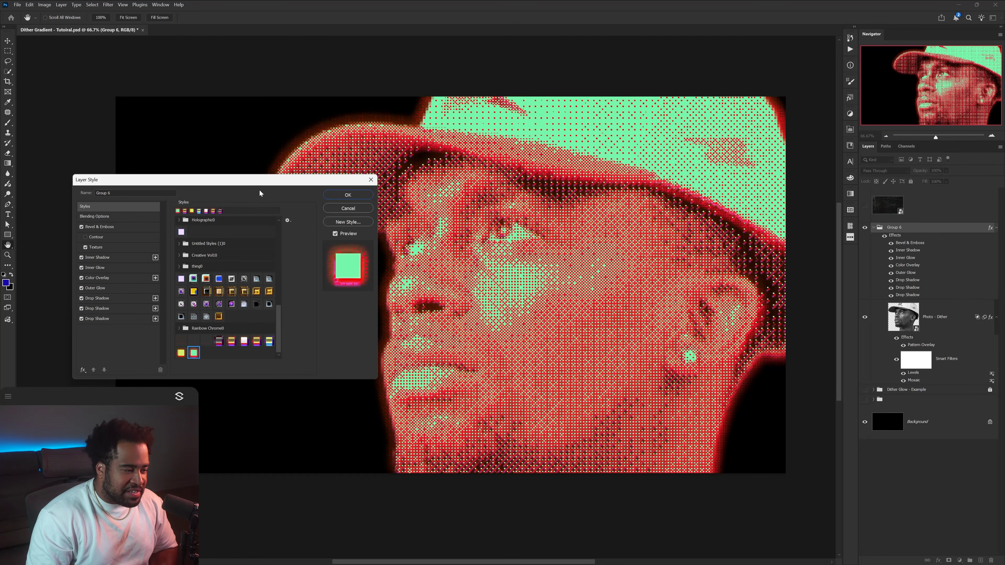
Leave only Bevel & Emboss enabled on the group: Smooth Outer Bevel, 105% depth, 84 px size, 32° altitude, red highlight and ffdddd shadow
left_click_drag(248, 181, 787, 112)
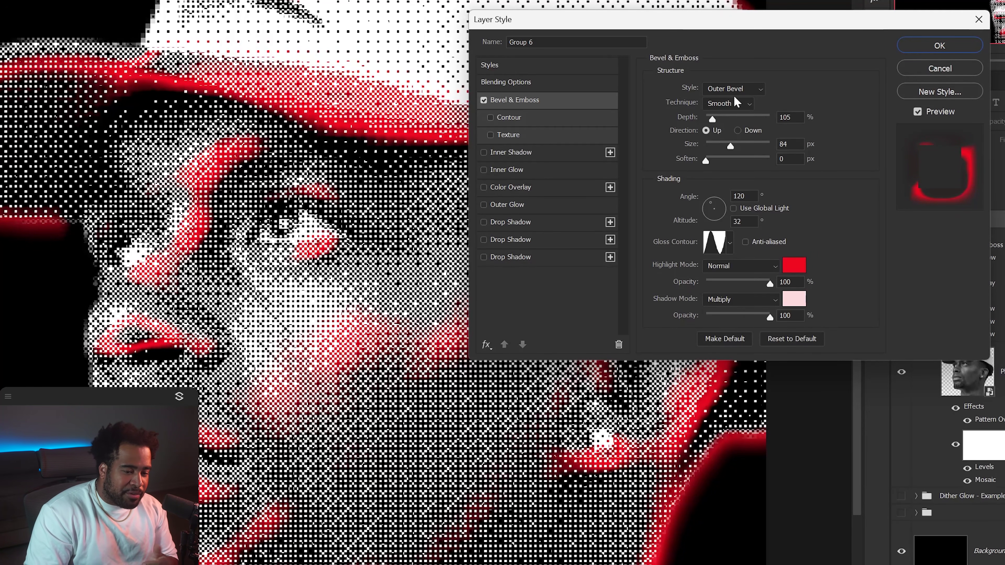
left_click(801, 117)
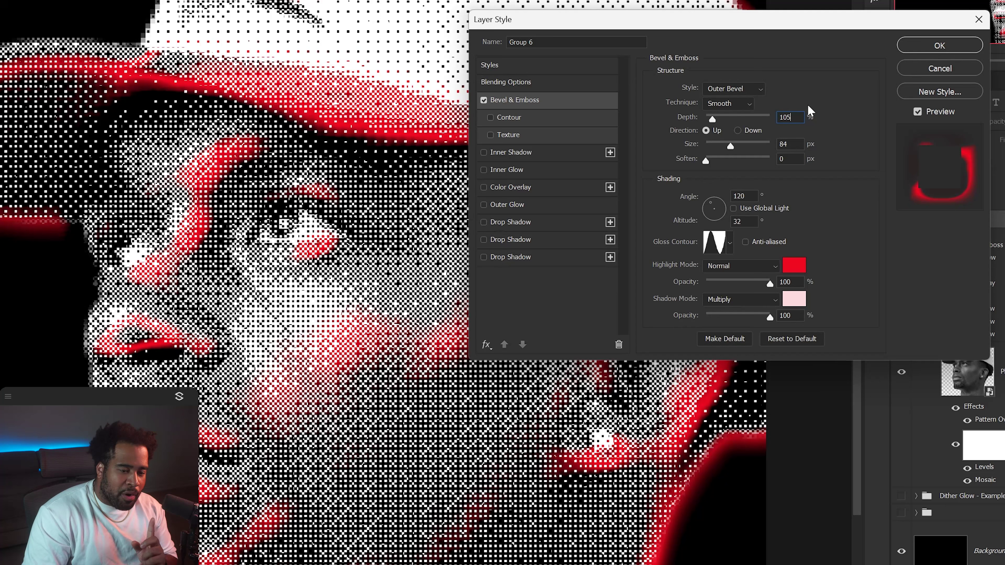
left_click(798, 143)
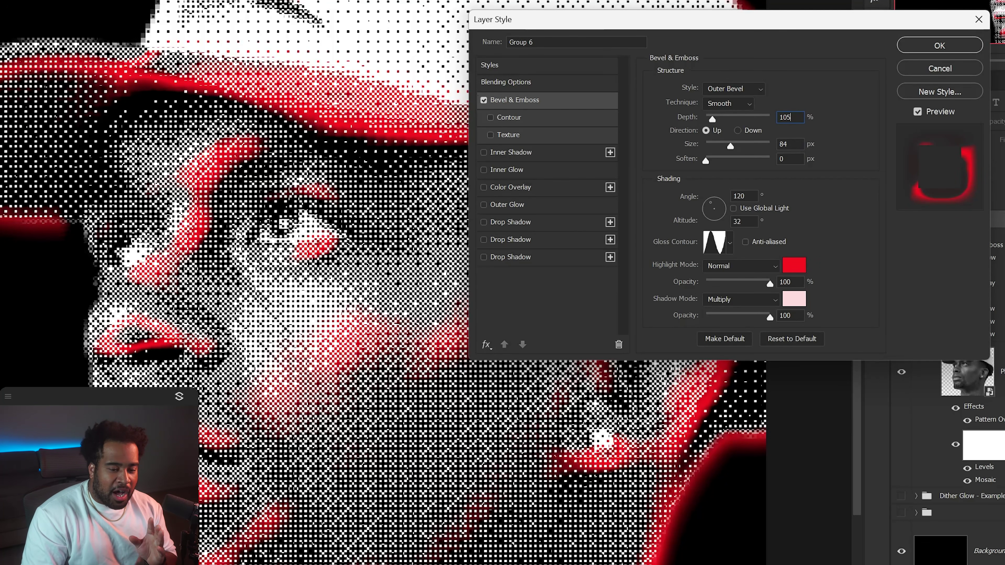
left_click(744, 222)
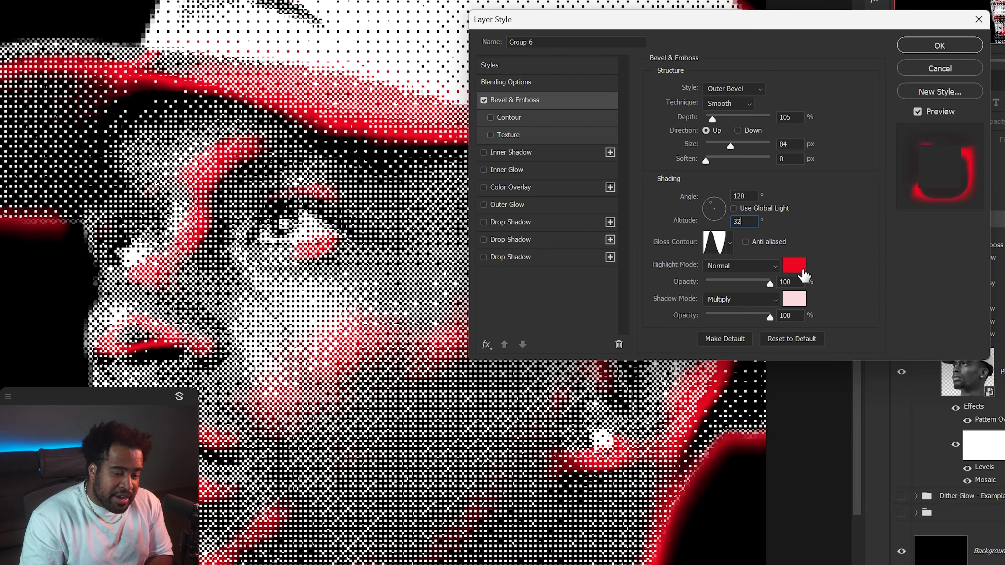
left_click(793, 301)
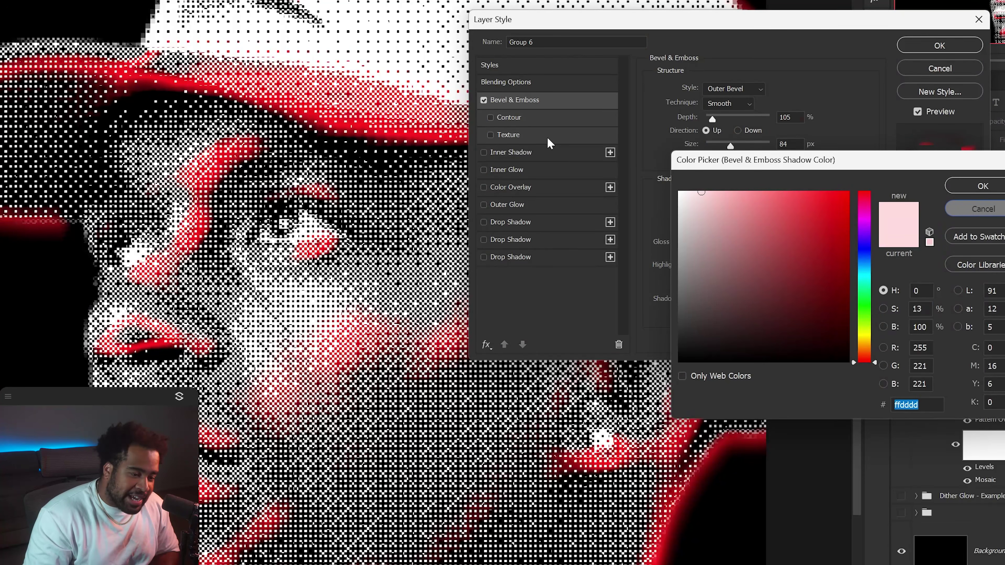
key("Return")
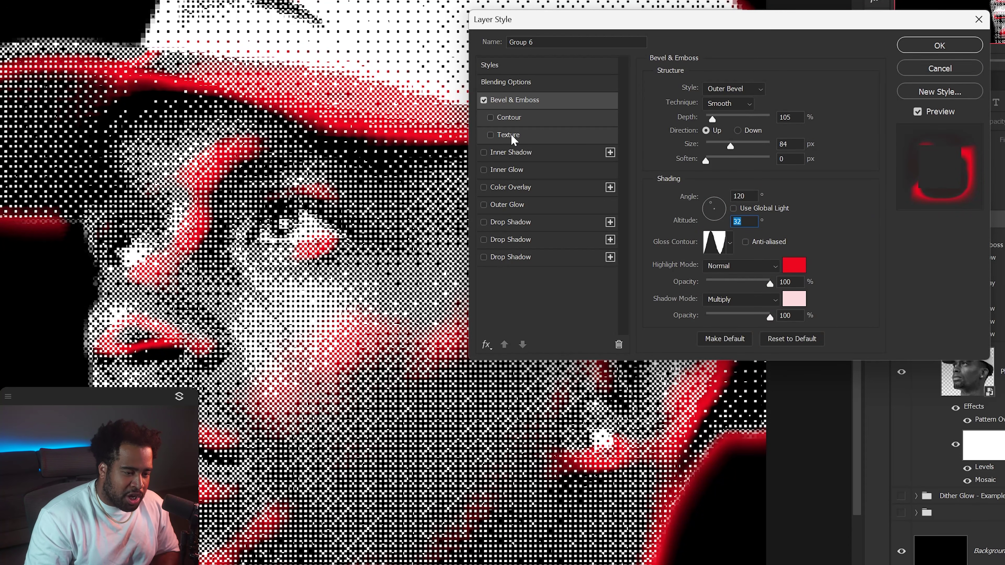
Enable the bevel's checkered Texture at 77% scale and -14% depth, plus an Inner Shadow in b66b00 with 1 px distance and 0 px size
left_click(513, 136)
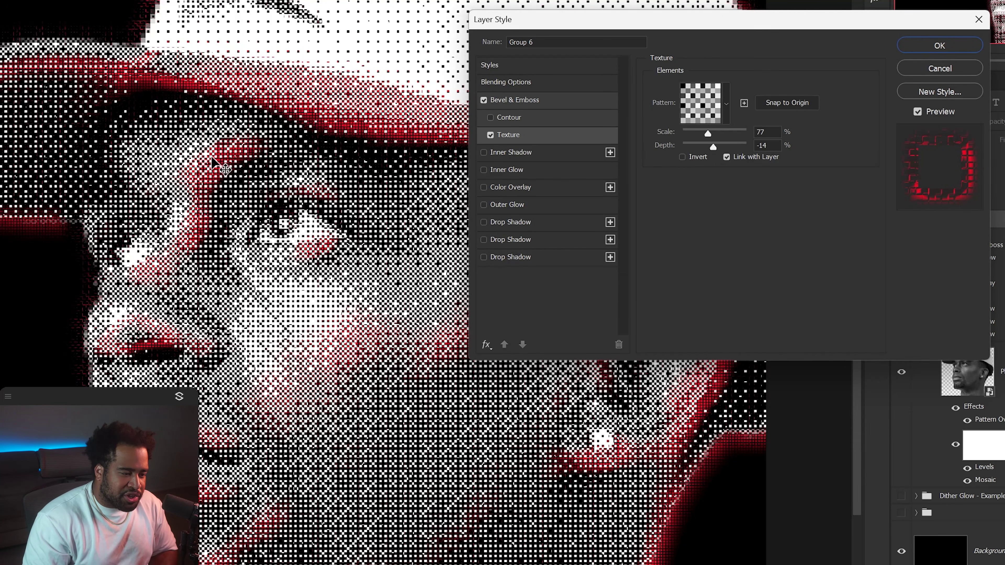
left_click(512, 154)
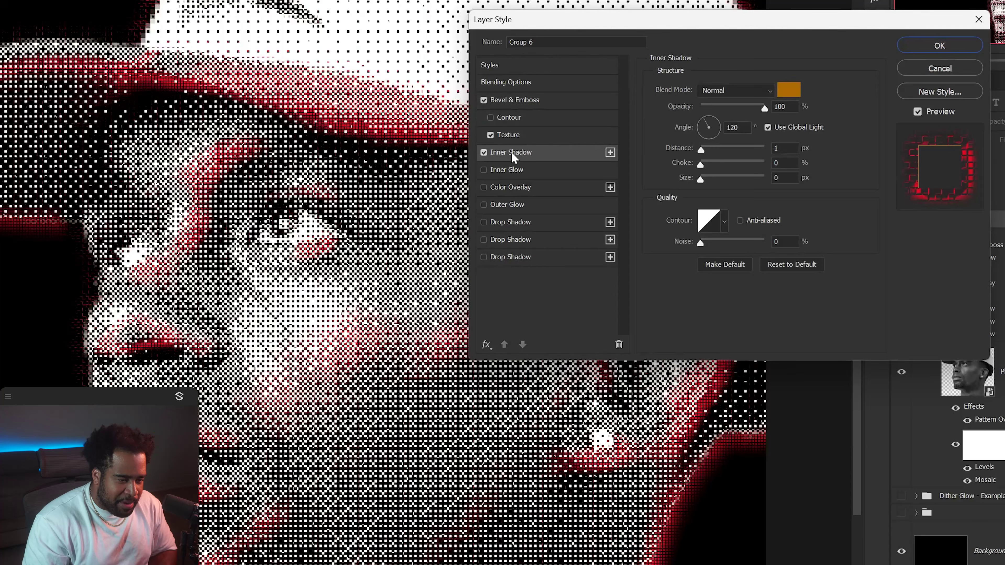
left_click(787, 93)
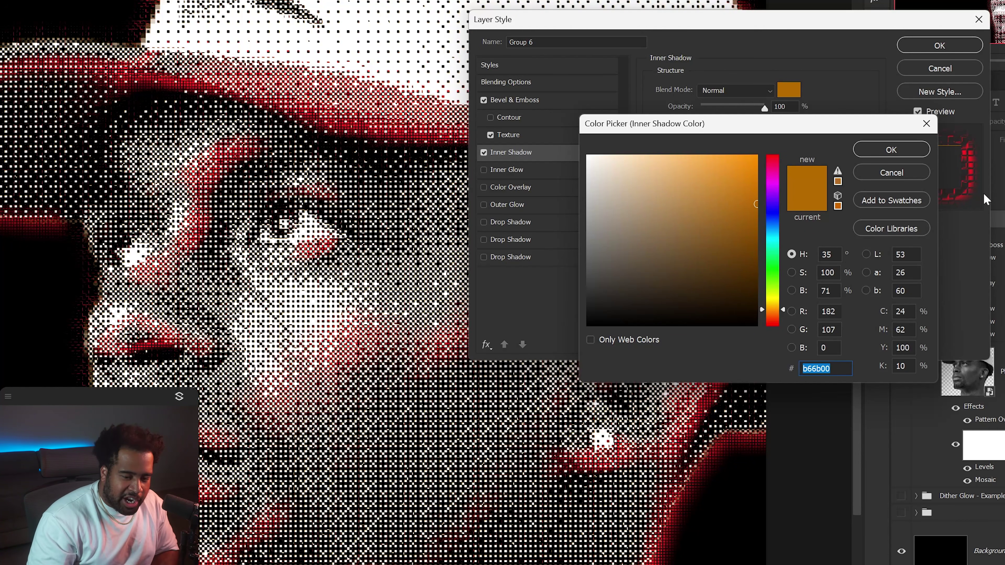
left_click_drag(857, 134, 896, 183)
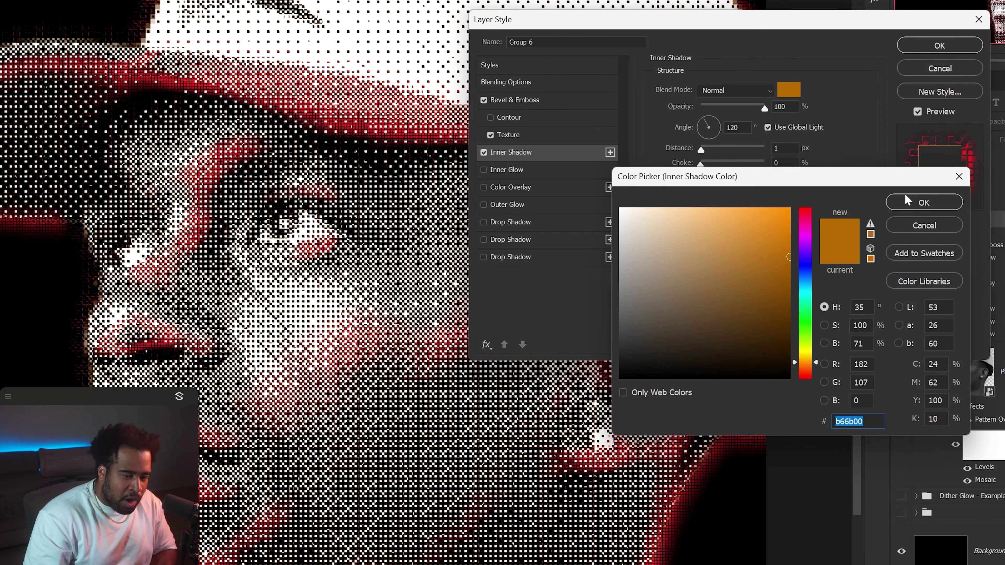
left_click(910, 201)
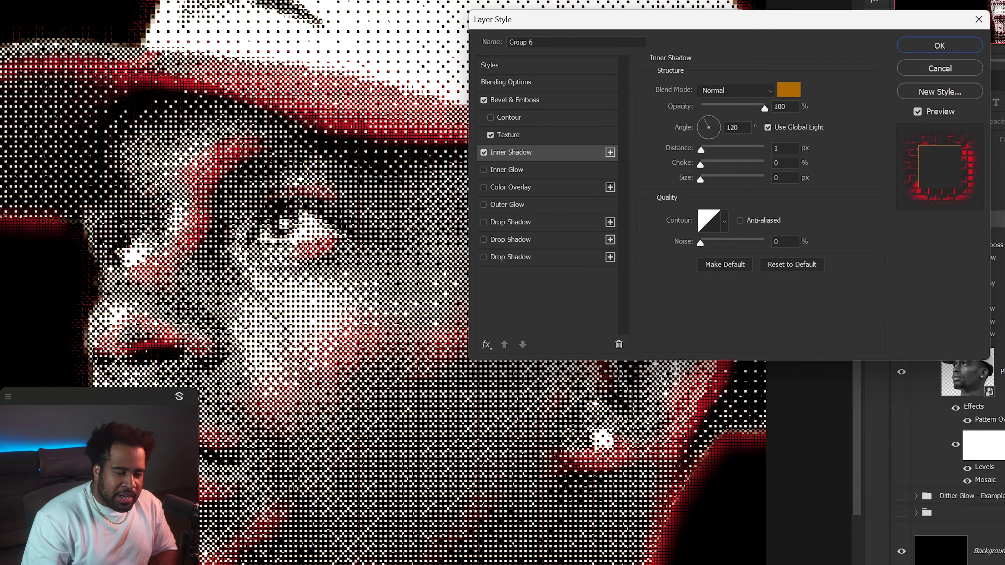
left_click(777, 148)
left_click(788, 177)
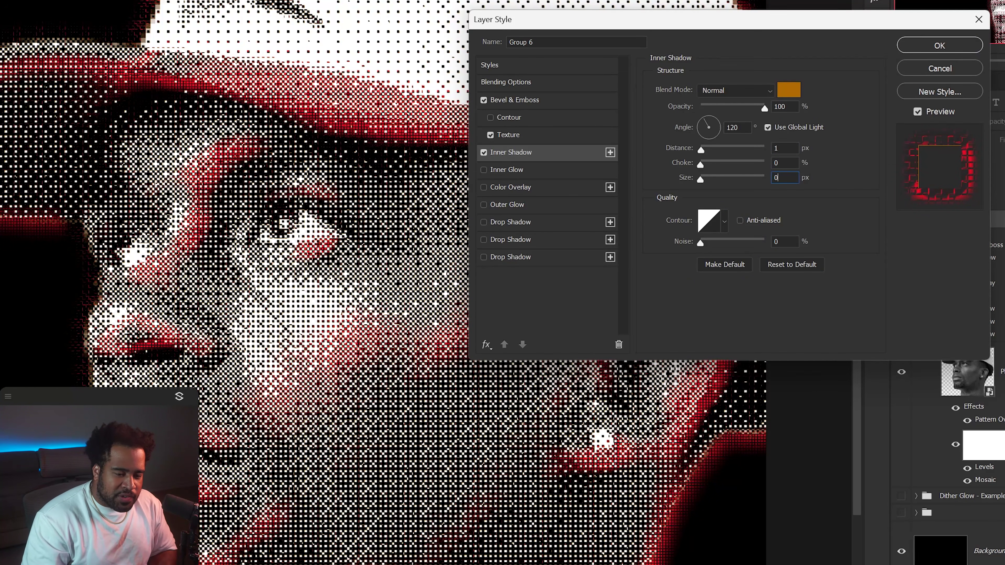
Enable a white Screen Inner Glow at 35% opacity and 7 px size, plus a mint green Color Overlay in Normal mode
left_click(510, 169)
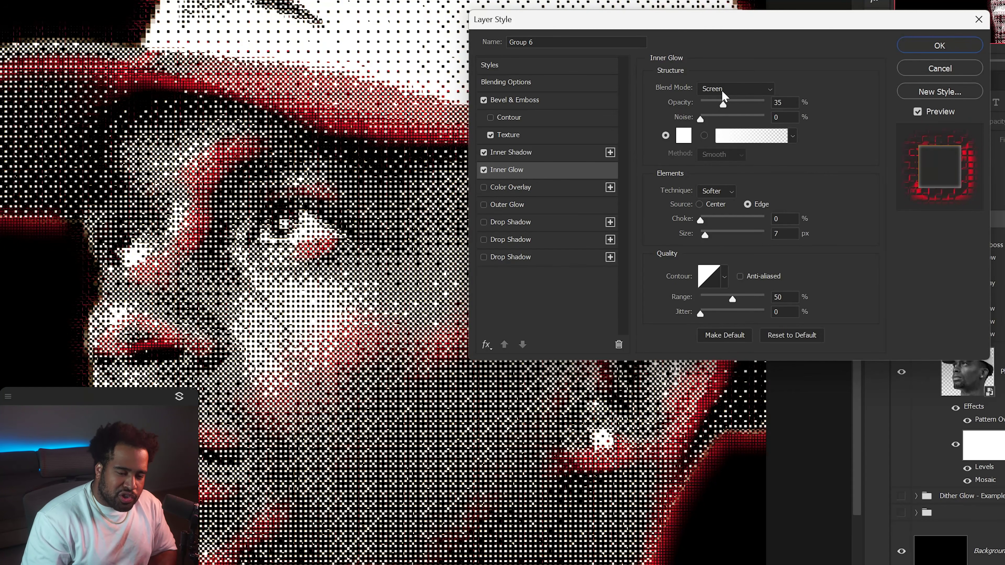
left_click(781, 102)
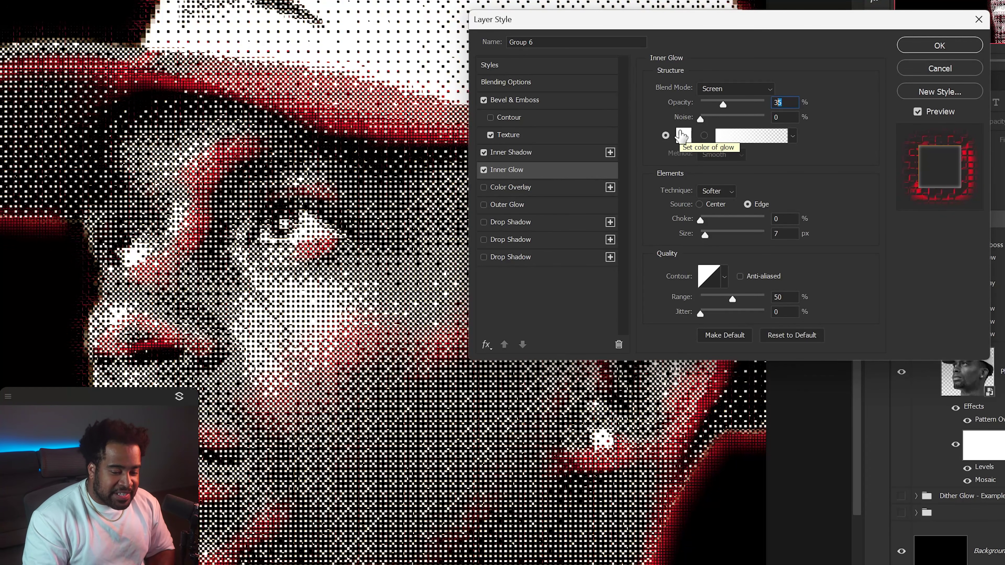
left_click(532, 186)
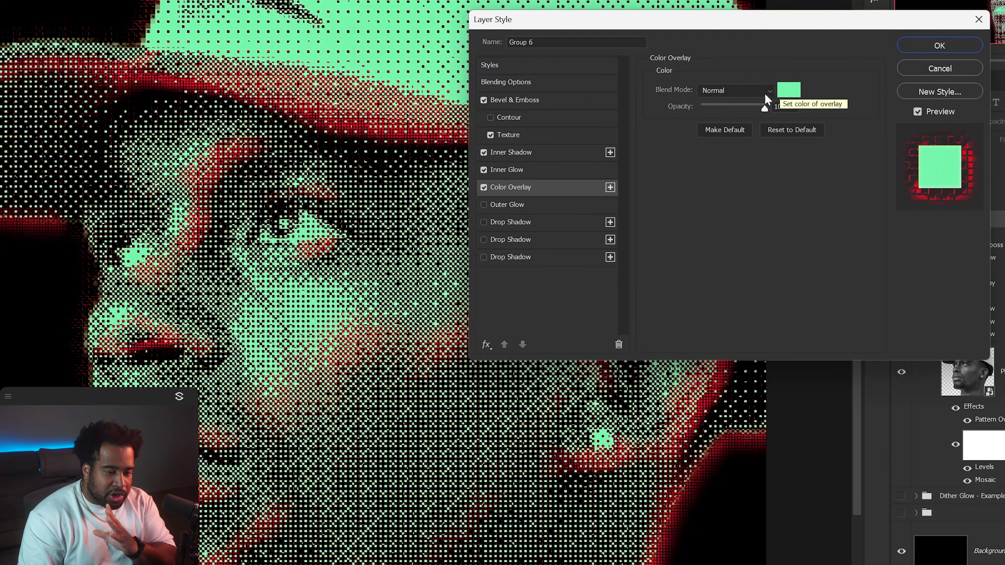
Enable the Outer Glow in Linear Dodge (Add) with colour e75b07, 45% opacity and 79 px size, and inspect its custom contour curve
left_click(517, 206)
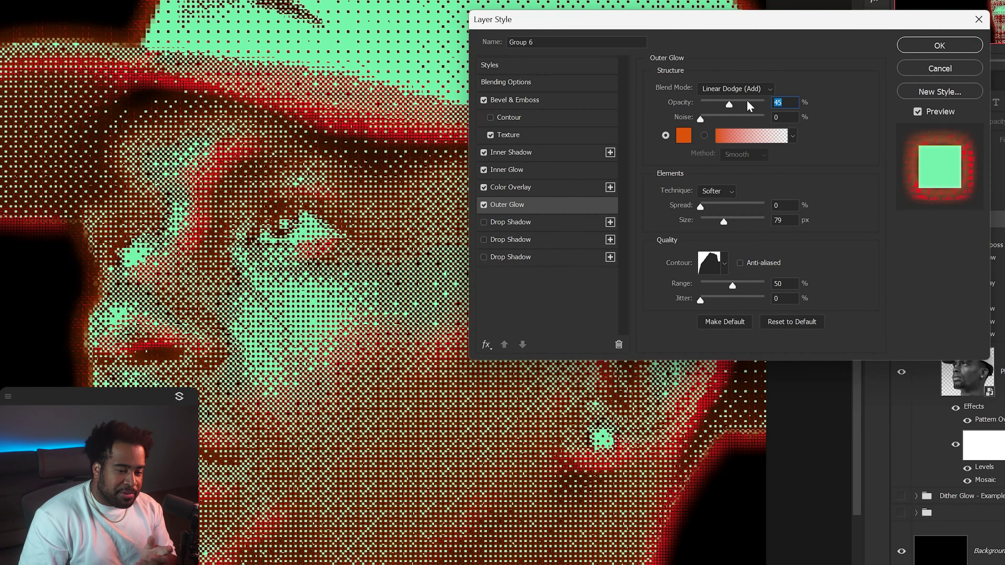
left_click(685, 136)
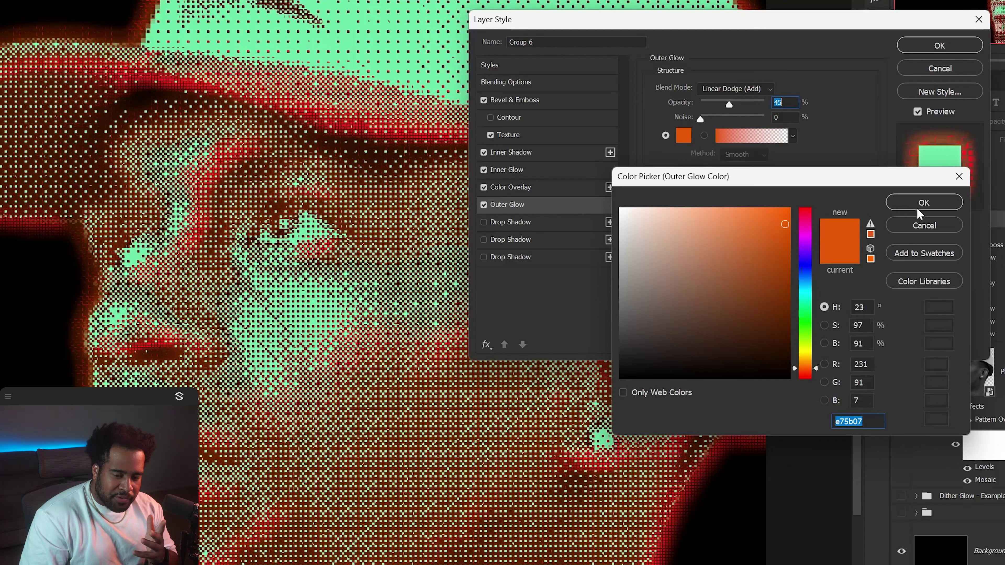
left_click(922, 223)
key("Tab")
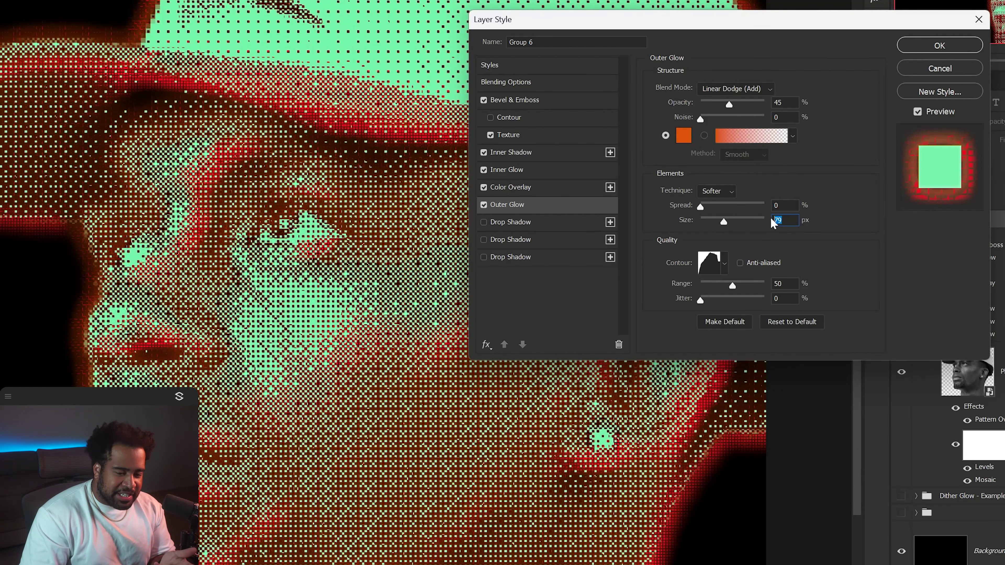
left_click(716, 265)
left_click_drag(491, 305, 0, 44)
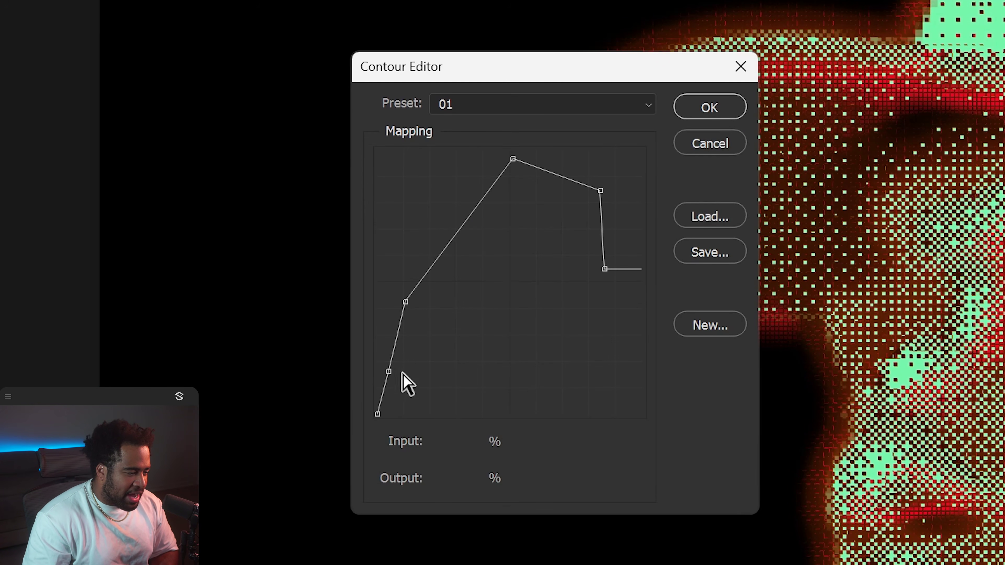
mouse_move(443, 243)
left_mouse_down()
mouse_move(411, 218)
mouse_move(455, 253)
mouse_move(437, 231)
mouse_move(445, 241)
left_mouse_up()
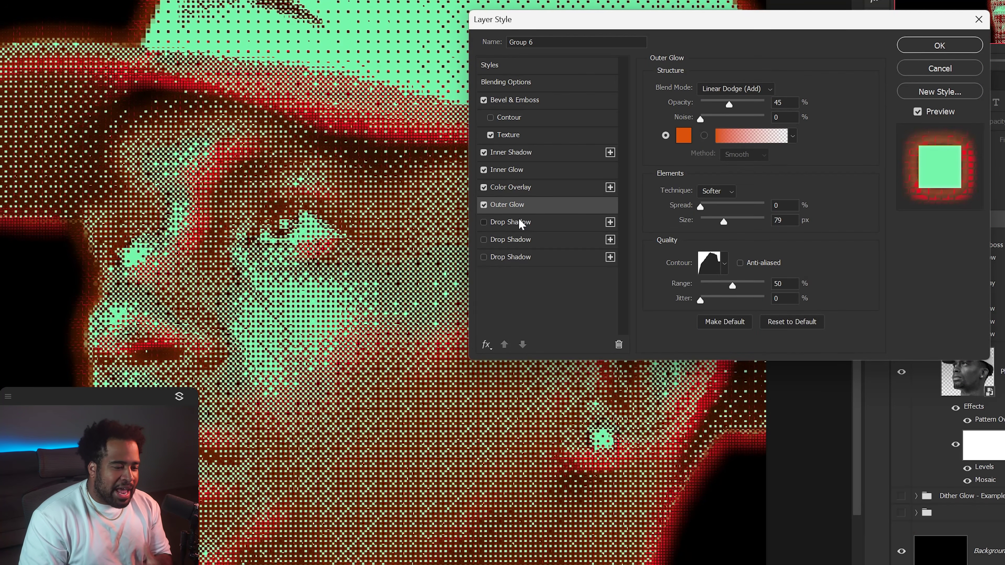
Enable the group's first Drop Shadow in dark red, Normal mode, 100% opacity, 120° angle, 12 px distance and 7 px size
left_click(521, 222)
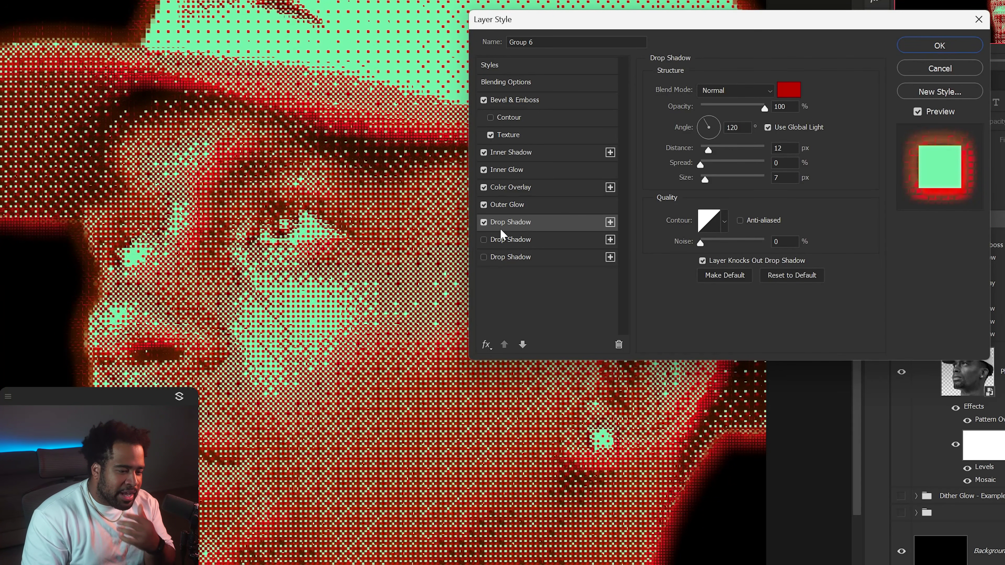
left_click(482, 221)
left_click(482, 221)
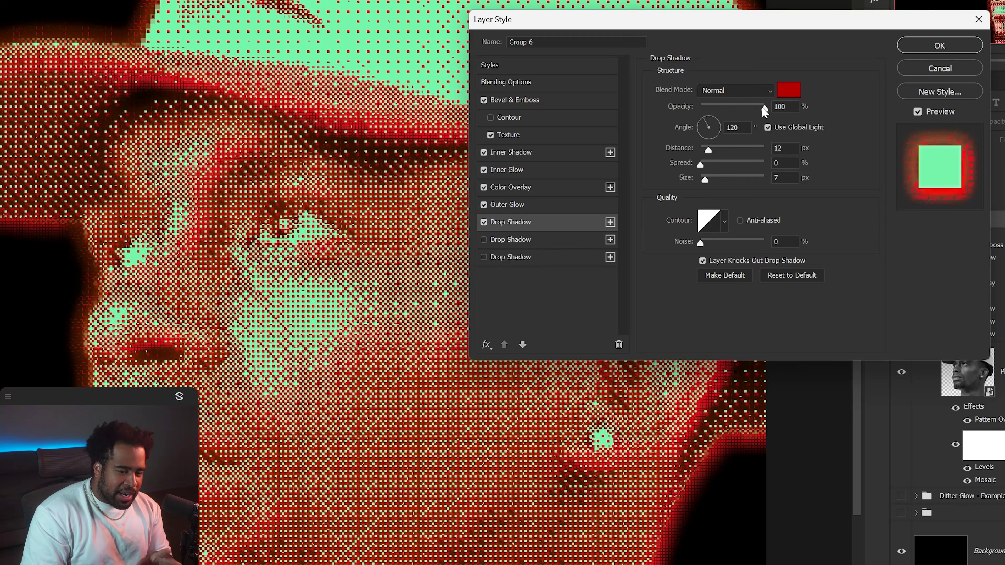
left_click(738, 127)
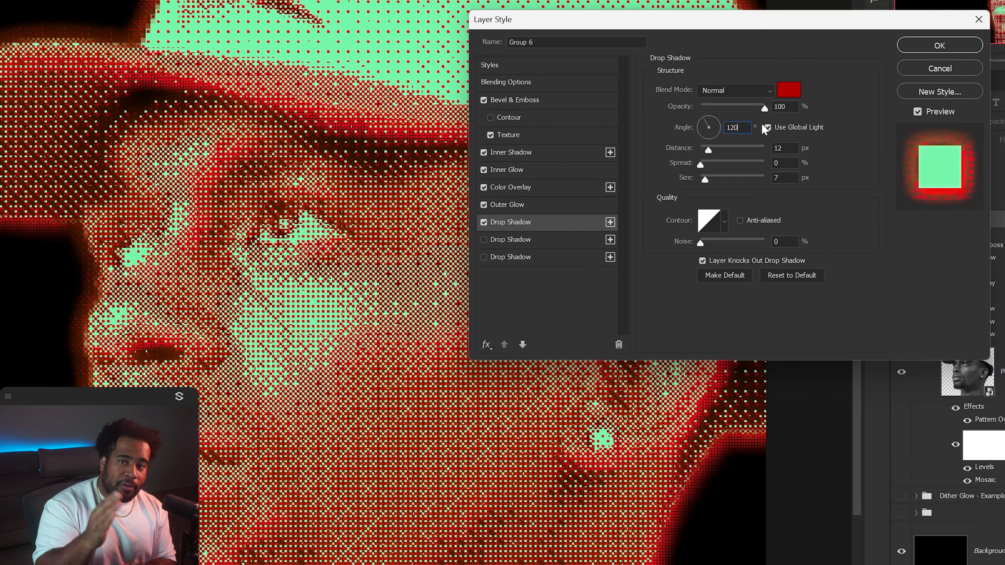
left_click(791, 160)
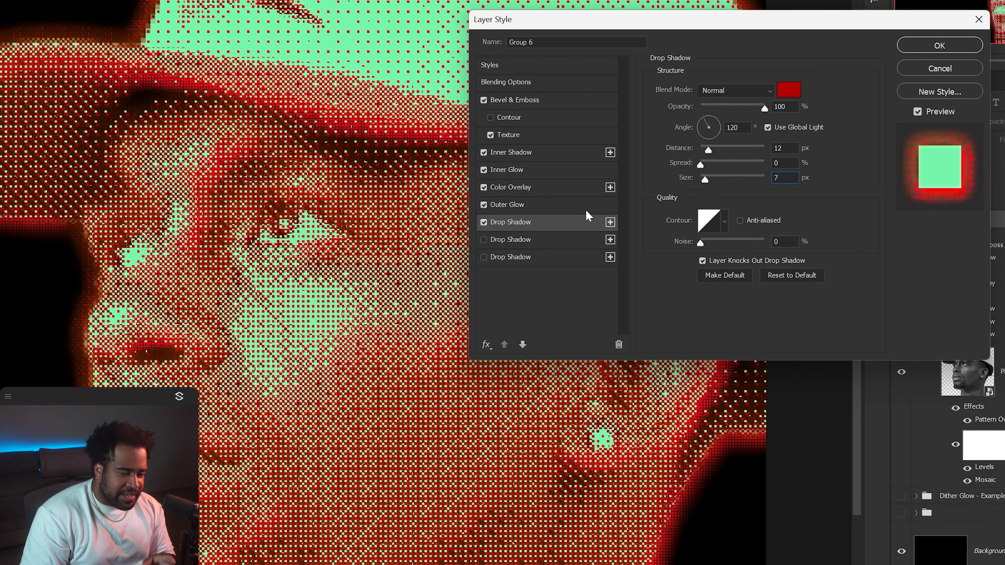
Enable the second Drop Shadow in pinkish red, Normal mode, 100% opacity, with 12 px distance, 0% spread and 7 px size
left_click(516, 239)
left_click(781, 148)
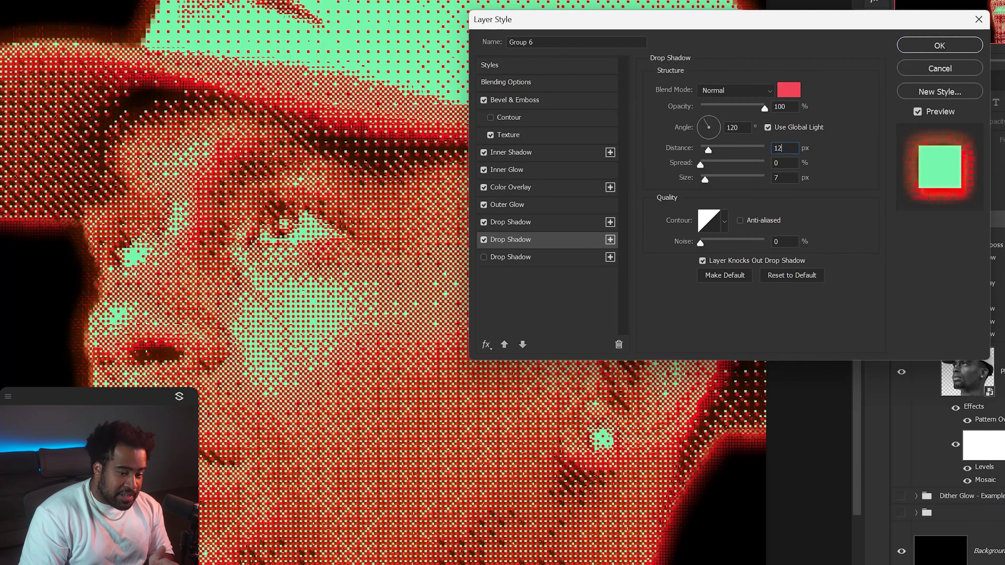
key("Tab")
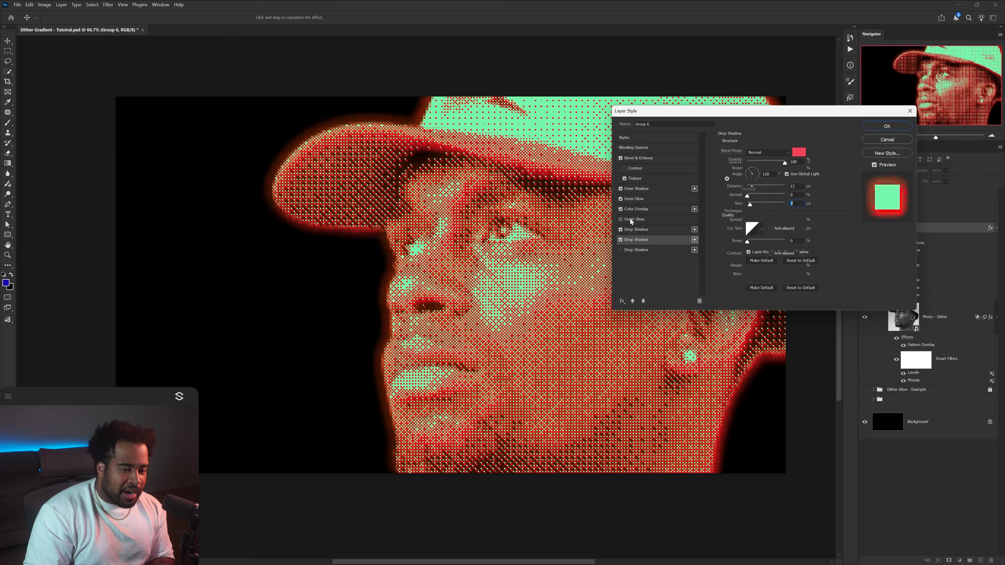
Toggle the Outer Glow off and back on to compare its effect on the portrait
left_click(632, 220)
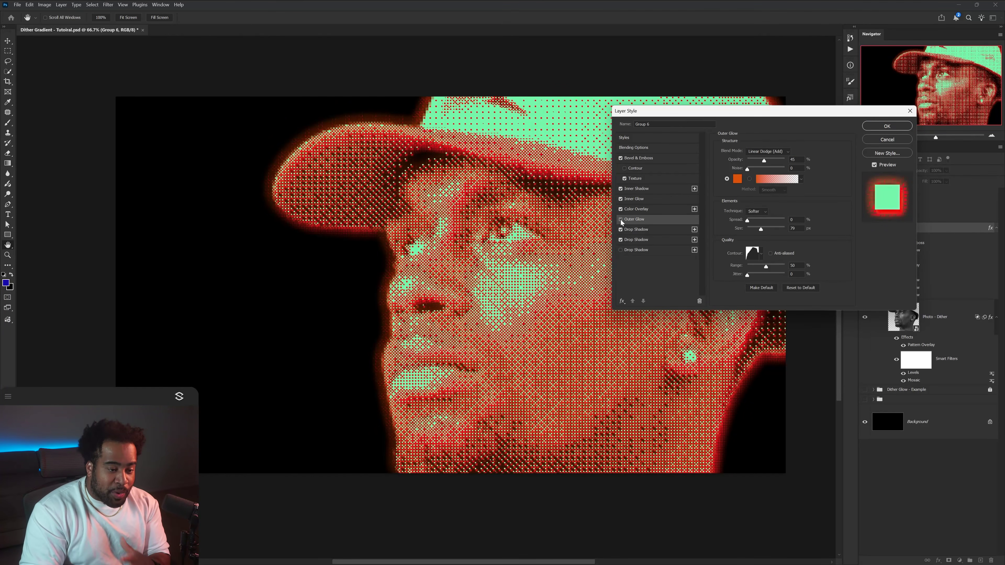
left_click(621, 219)
left_click(621, 219)
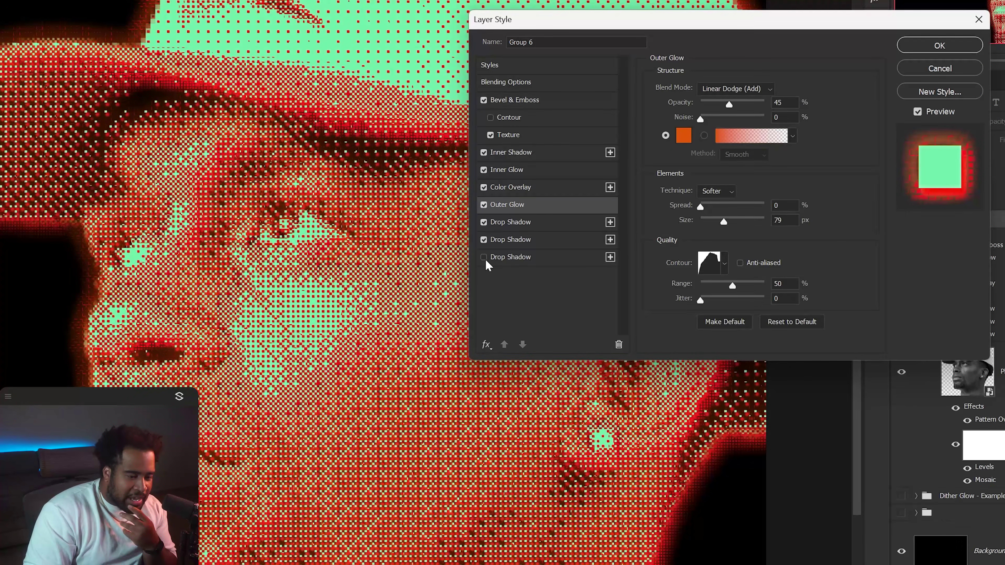
Enable the third Drop Shadow in Normal mode without global light, with 18 px distance, 0% spread and 7 px size
left_click(632, 252)
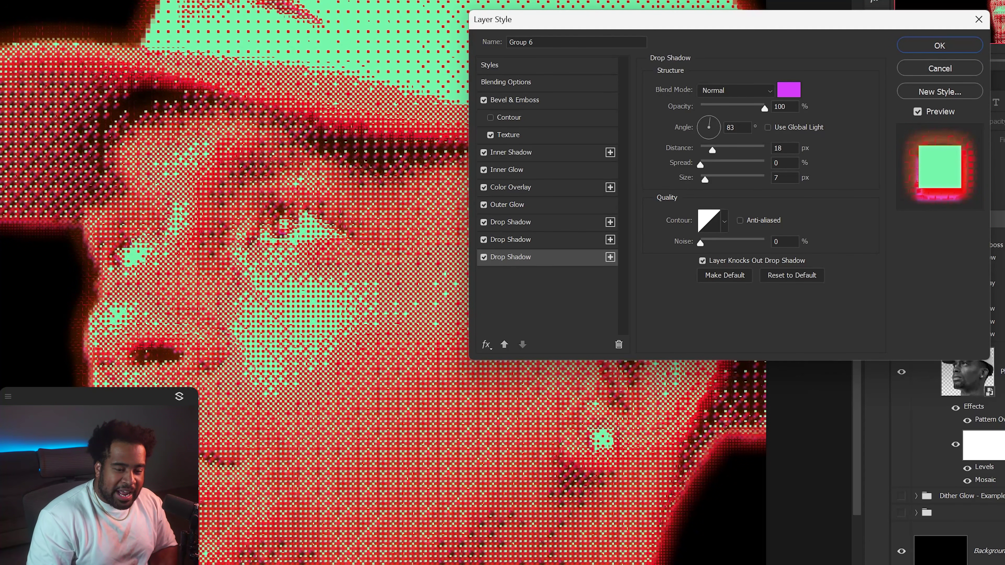
left_click(773, 148)
key("Tab")
key("Tab")
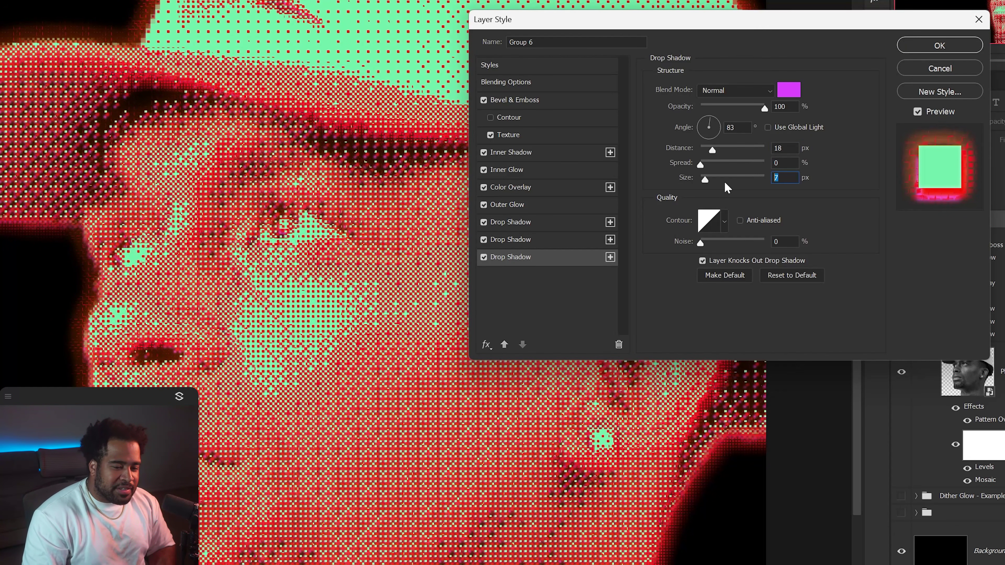
Recolour the third Drop Shadow to violet 790dff and rotate its angle so the shadow falls above and left of the shape
left_click(790, 91)
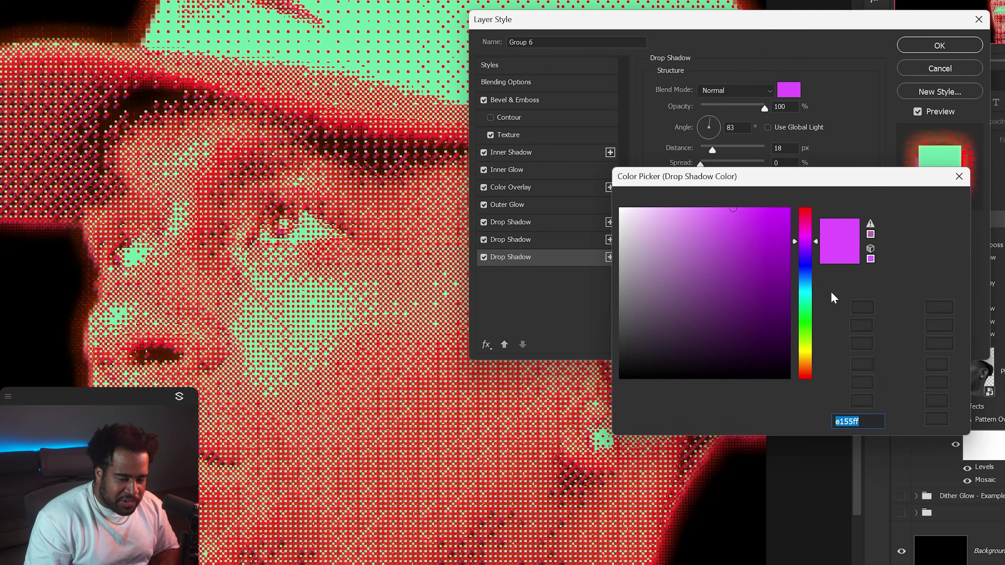
left_click_drag(804, 279, 806, 247)
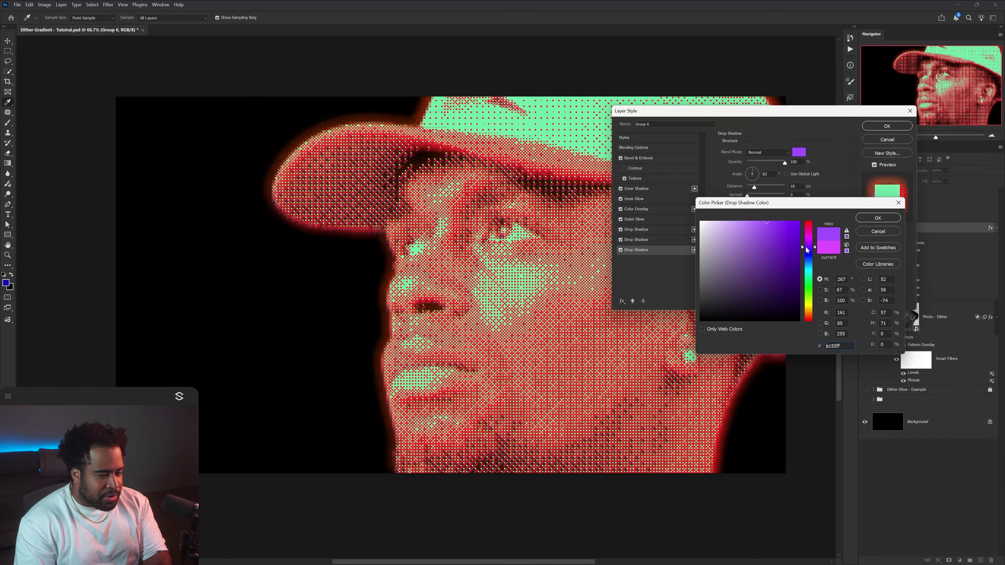
left_click(795, 222)
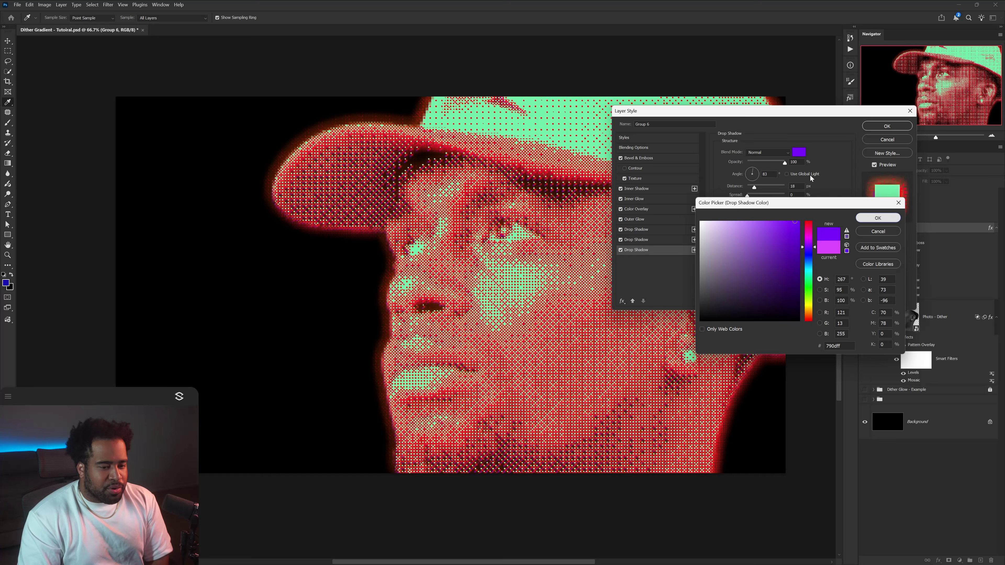
key("Return")
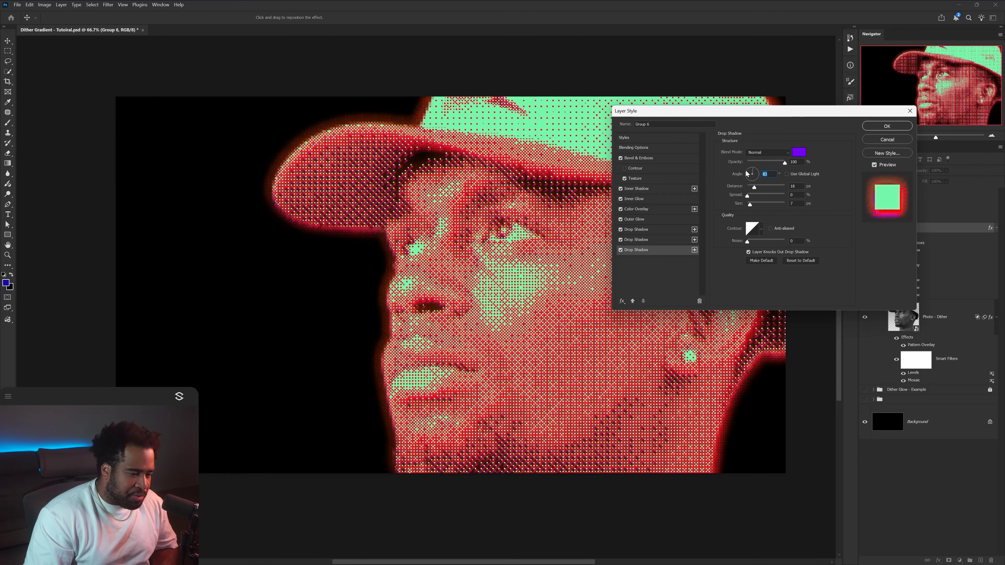
left_click_drag(747, 173, 753, 179)
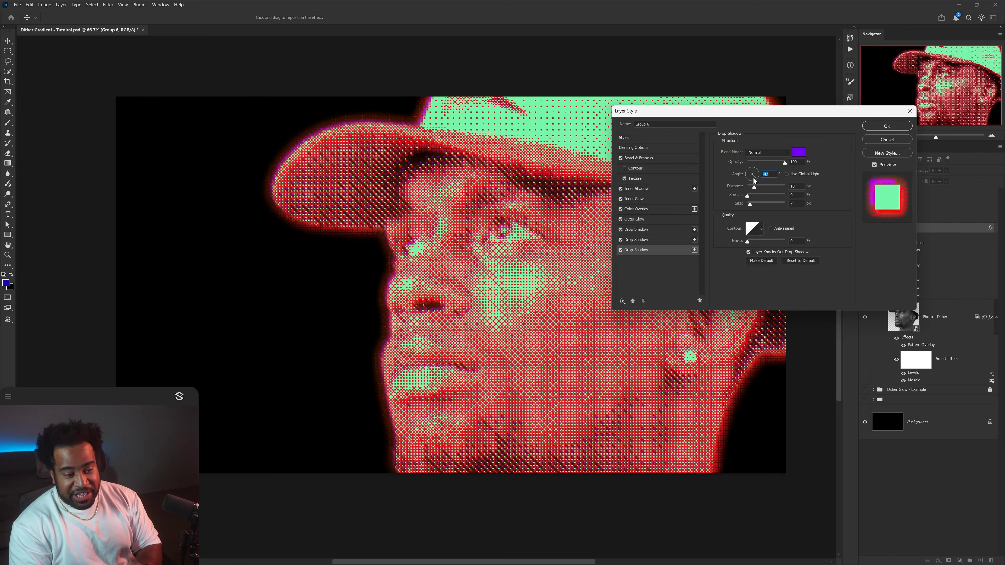
Show the Bevel & Emboss settings, mark the nose, mouth and cheek contours on a temporary screen capture, and discard the capture
left_click(658, 157)
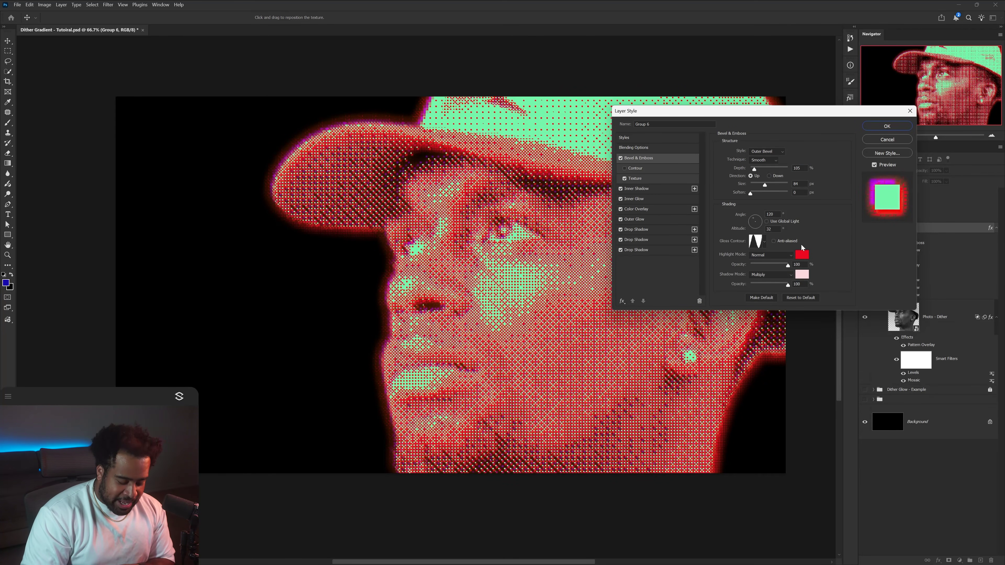
key("Print")
left_click_drag(229, 62, 831, 505)
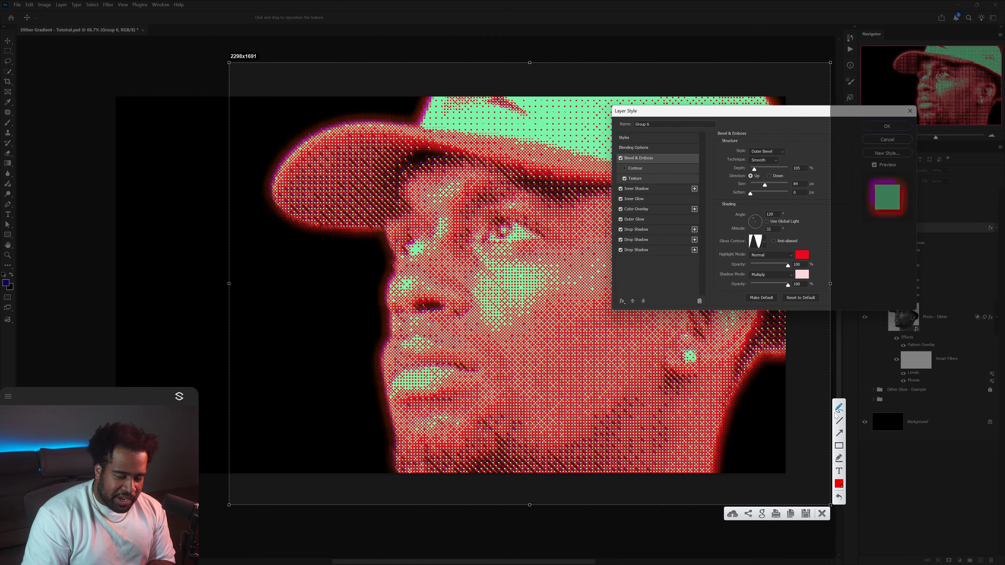
mouse_move(490, 195)
left_mouse_down()
mouse_move(456, 211)
mouse_move(453, 302)
left_mouse_up()
mouse_move(400, 396)
left_mouse_down()
mouse_move(421, 410)
mouse_move(474, 385)
left_mouse_up()
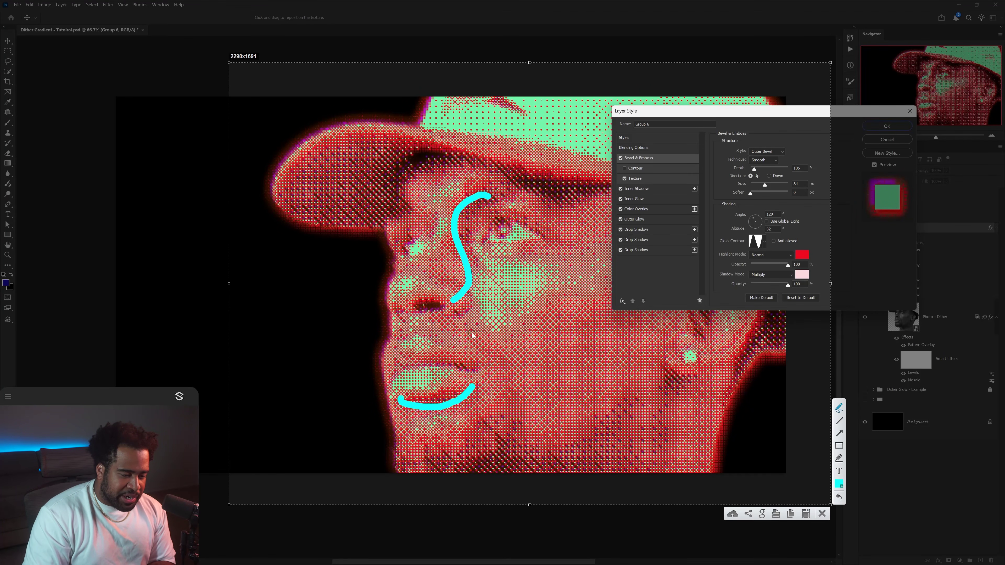
left_click_drag(469, 326, 501, 394)
left_click(821, 514)
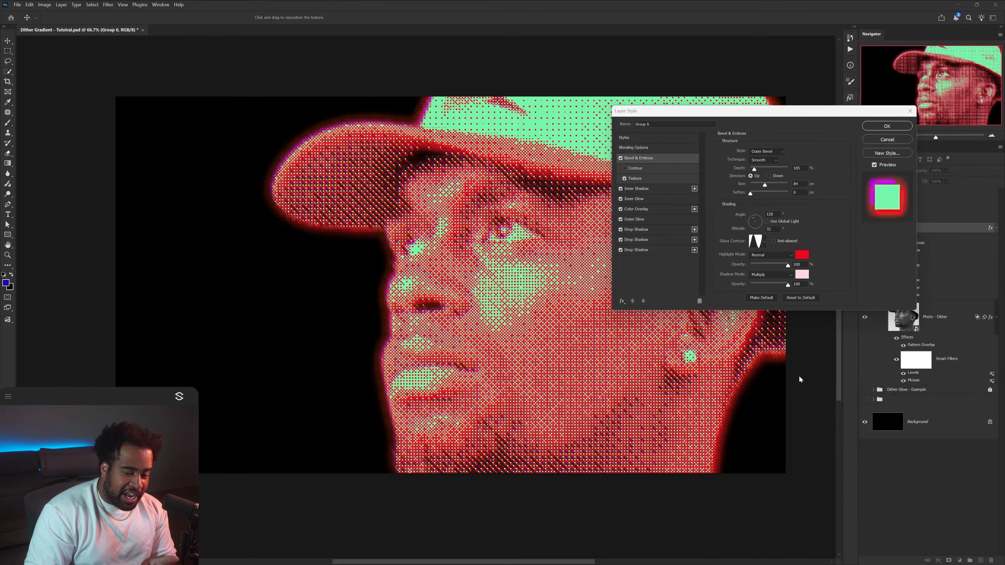
Try cyan and magenta e31a8b as the Bevel & Emboss highlight colour, and cancel the colour change
left_click(804, 256)
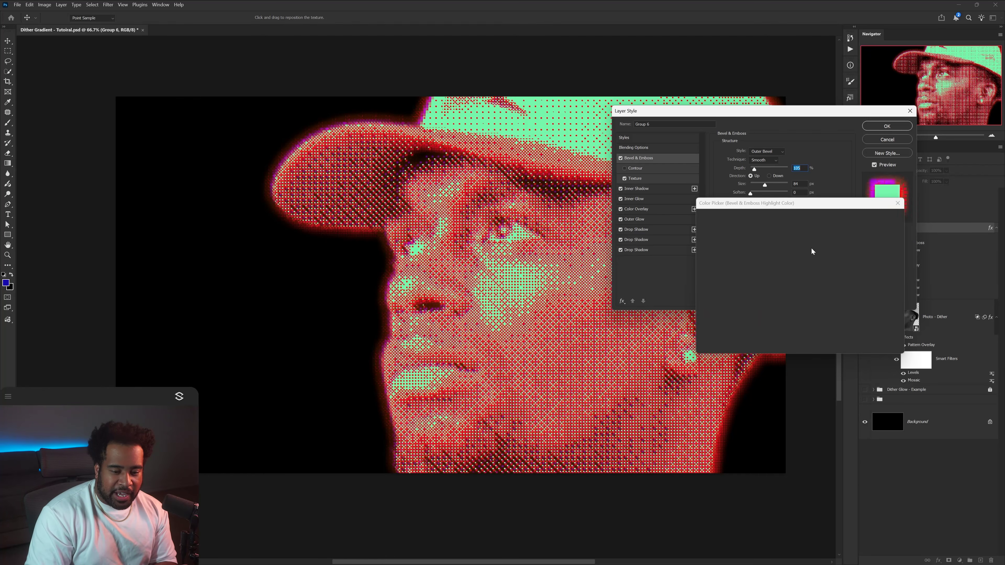
left_click(809, 270)
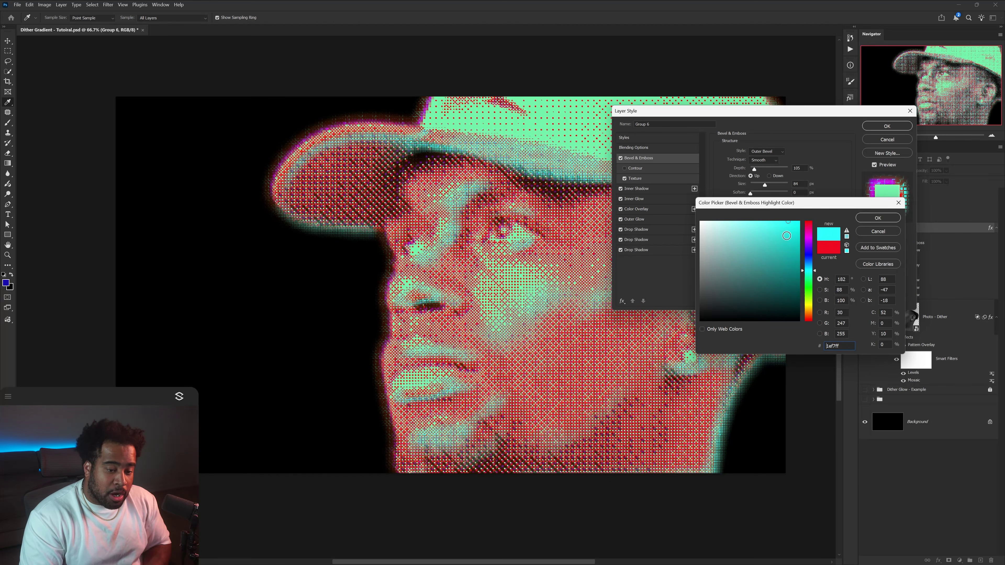
mouse_move(790, 229)
left_mouse_down()
mouse_move(787, 298)
mouse_move(788, 236)
left_mouse_up()
left_click_drag(808, 271, 808, 231)
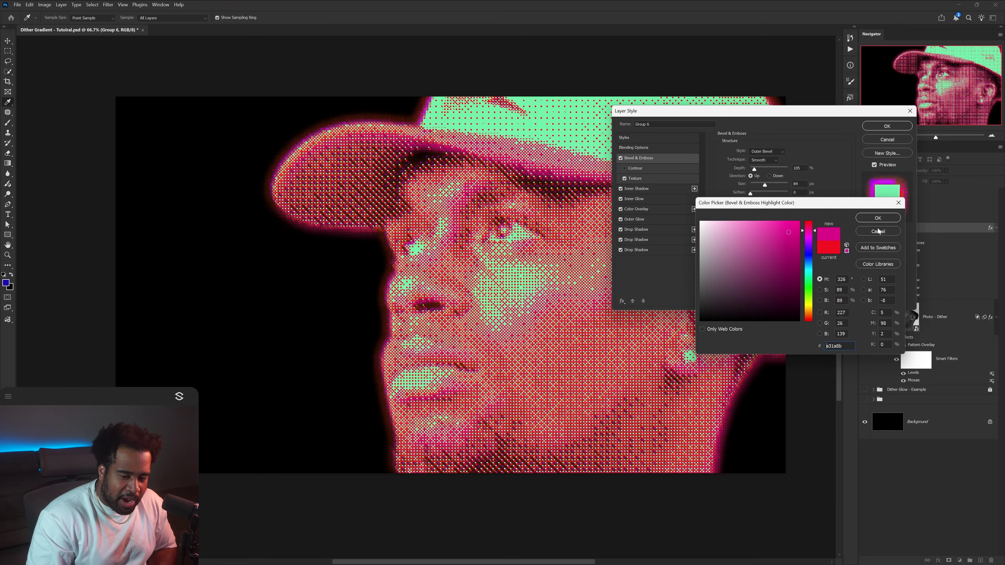
key("Escape")
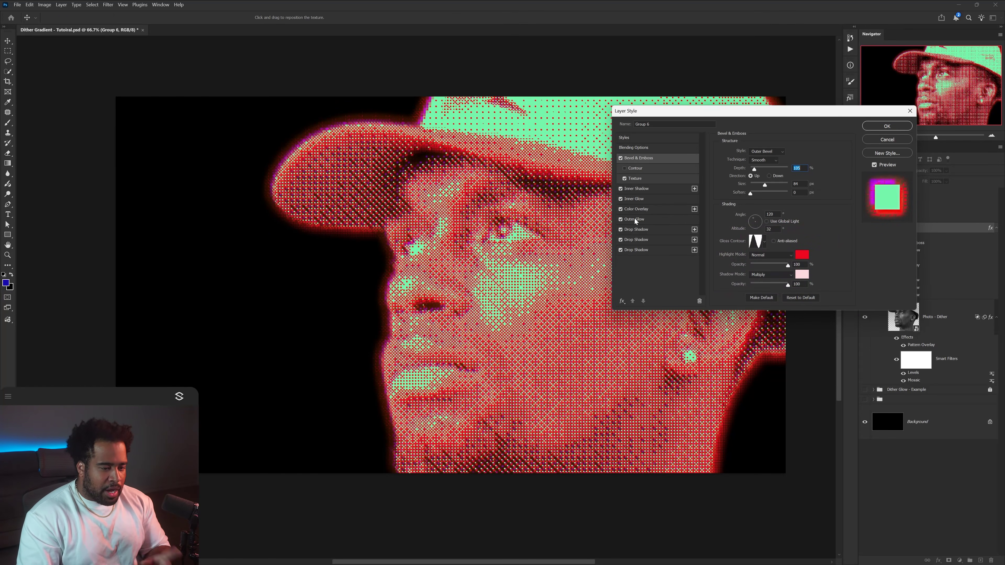
Try blue 1c07e7 as the Outer Glow colour, and cancel the colour change
left_click(635, 220)
left_click(737, 179)
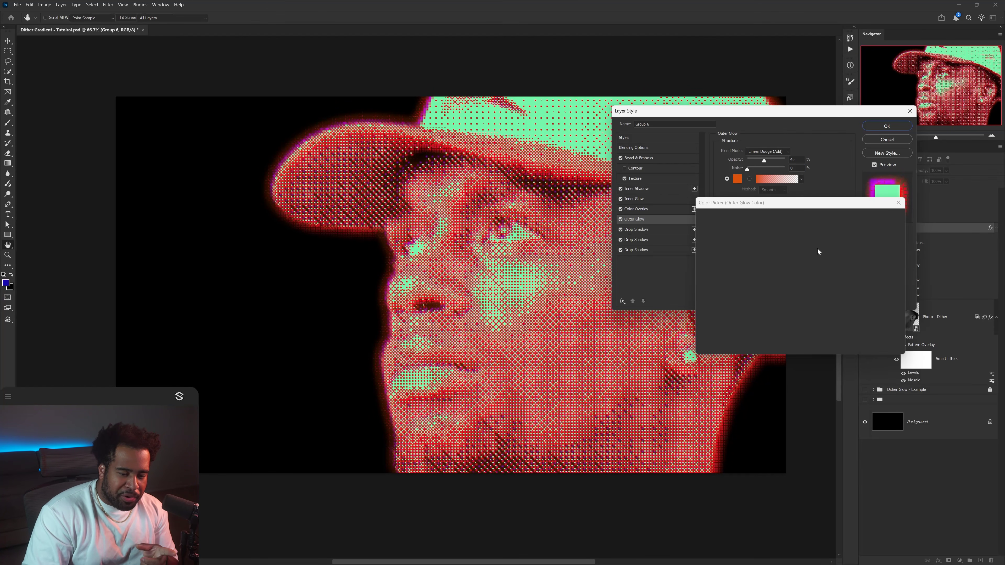
mouse_move(808, 246)
left_mouse_down()
mouse_move(807, 288)
mouse_move(809, 234)
mouse_move(809, 254)
left_mouse_up()
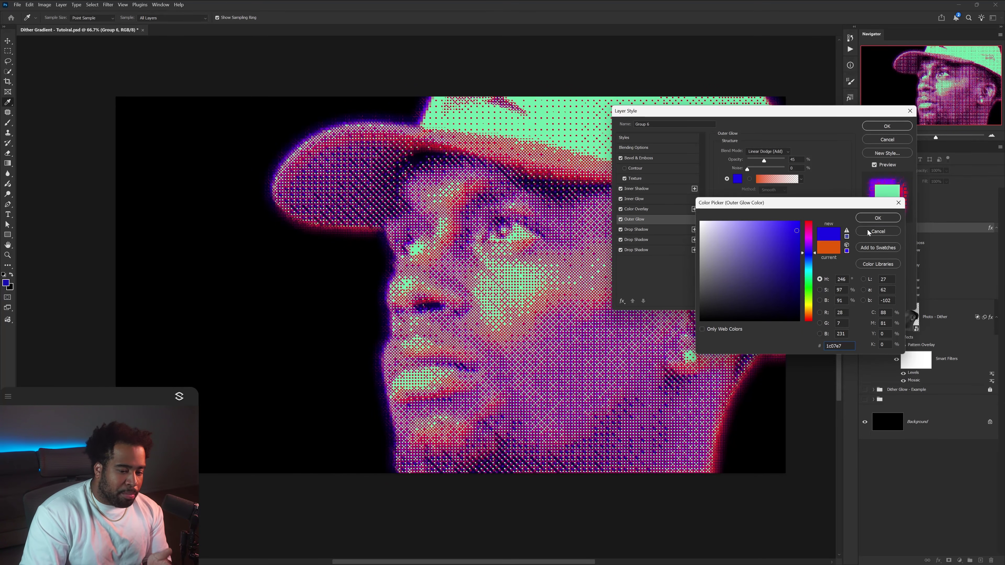
key("Escape")
Try lime green b1e66b as the Color Overlay colour, discard it and close the group's layer style settings
left_click(645, 207)
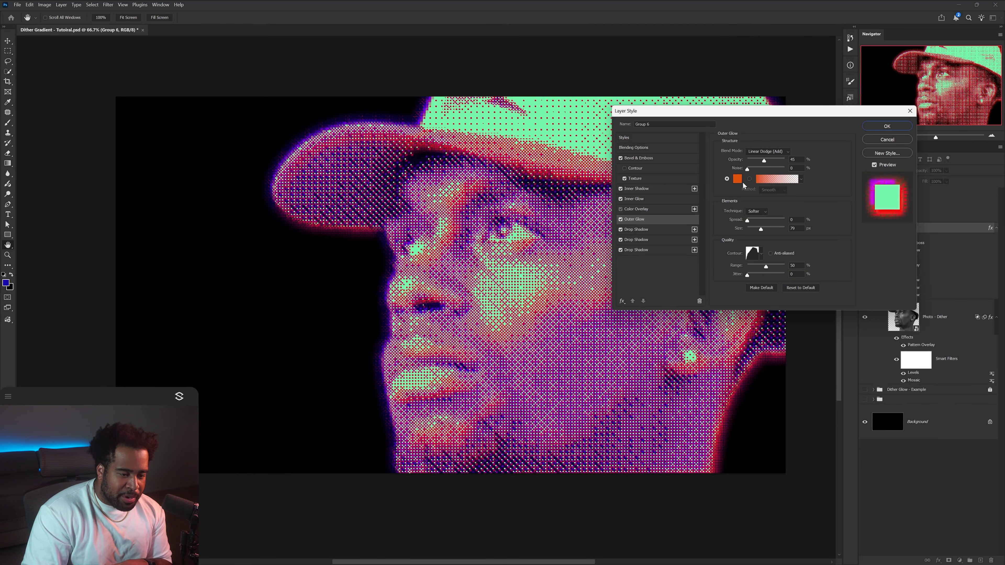
left_click(800, 154)
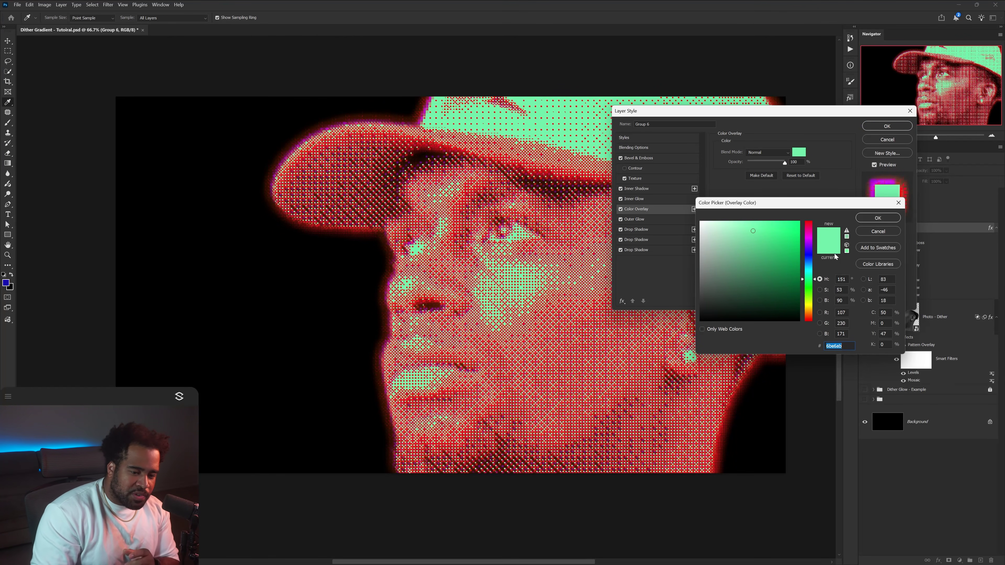
left_click(808, 246)
left_click_drag(808, 246, 808, 301)
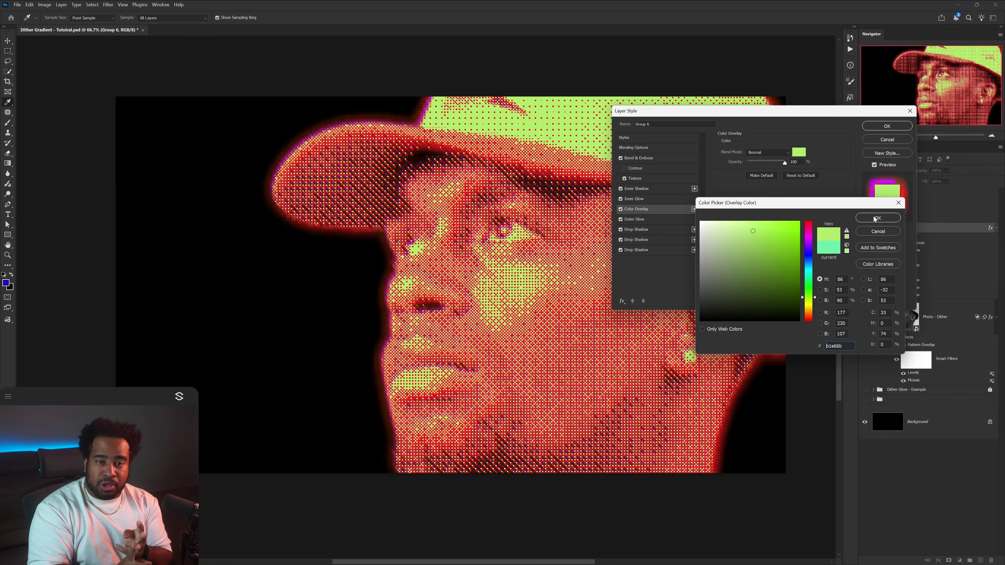
key("Escape")
key("Escape")
Open the Levels smart filter on the Photo - Dither layer and darken the midtones to 0.44
left_click(926, 349)
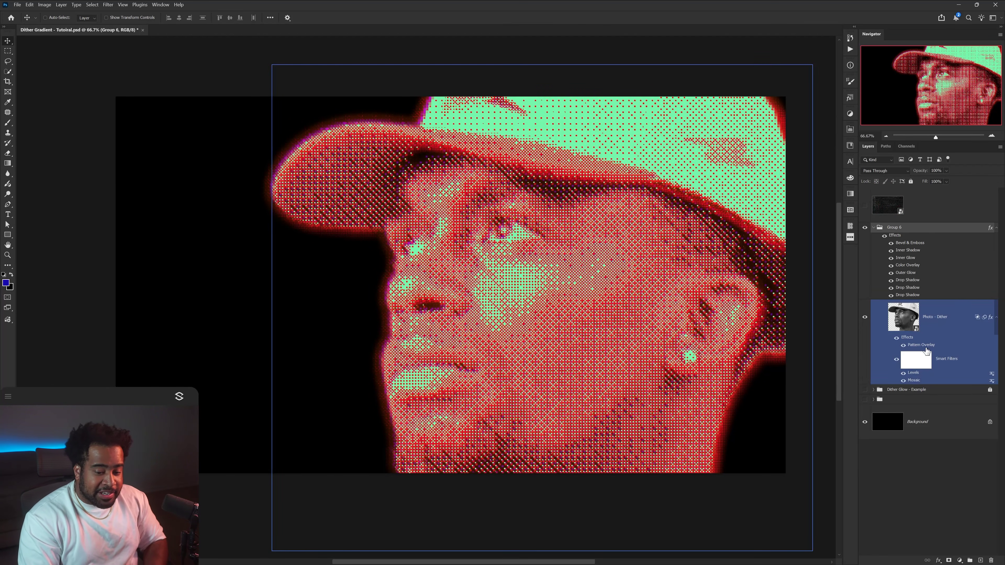
double_click(913, 374)
left_click_drag(716, 158, 217, 194)
left_click_drag(186, 279, 222, 278)
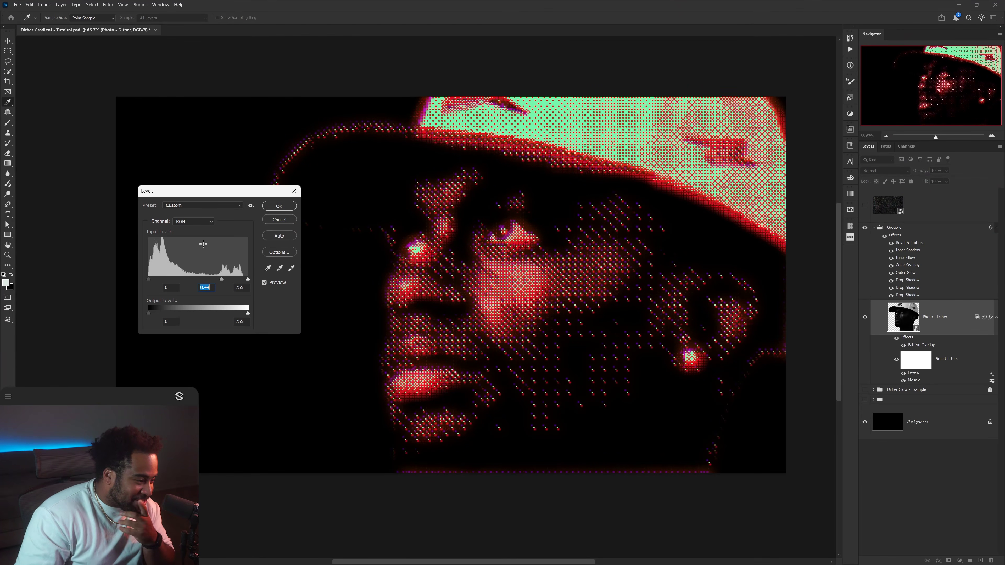
Try a high-contrast look in Levels with a black point of 79, then a white point of 113 and midtones of 0.17
left_click(179, 278)
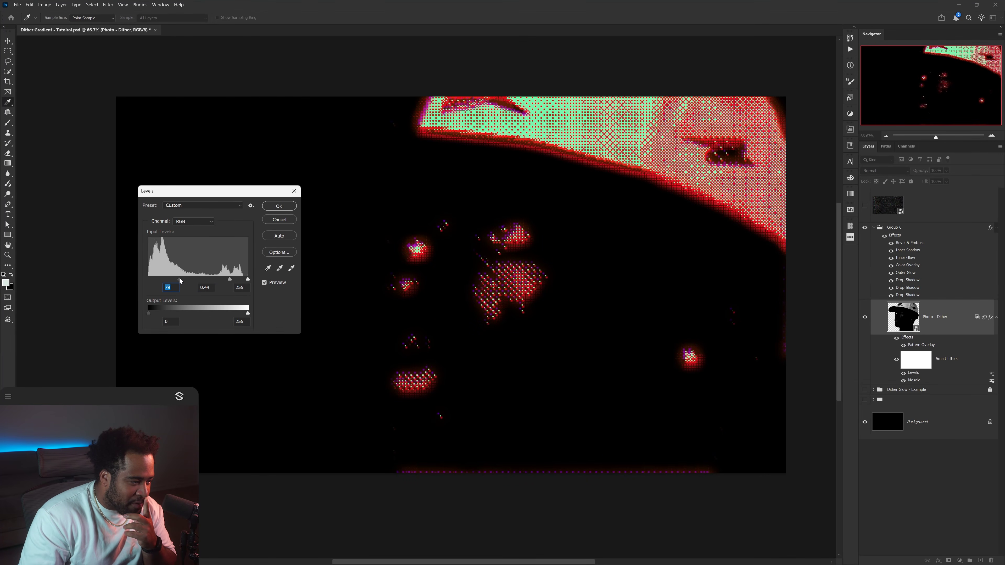
left_click_drag(228, 279, 197, 278)
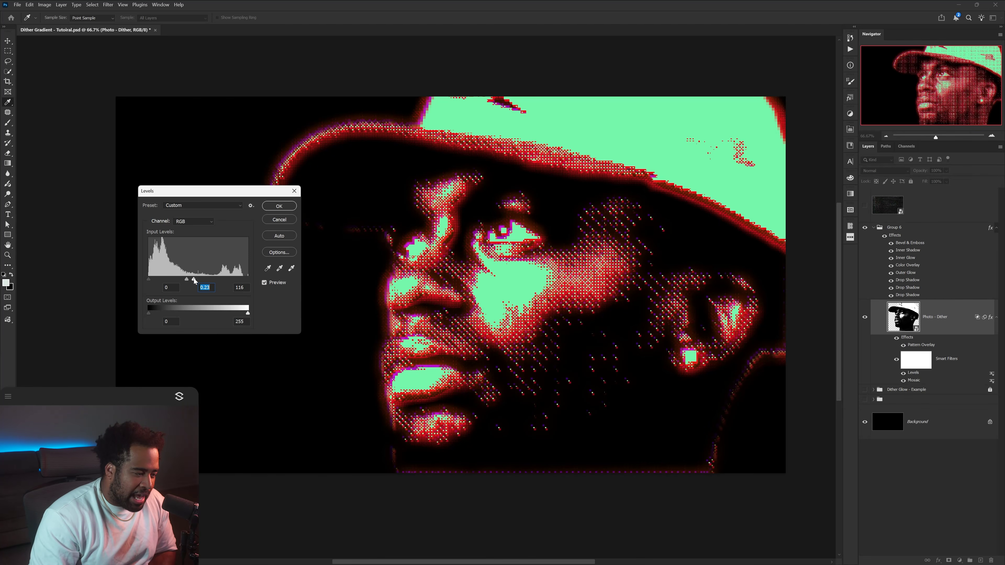
mouse_move(194, 278)
left_mouse_down()
mouse_move(220, 280)
mouse_move(174, 277)
mouse_move(187, 278)
left_mouse_up()
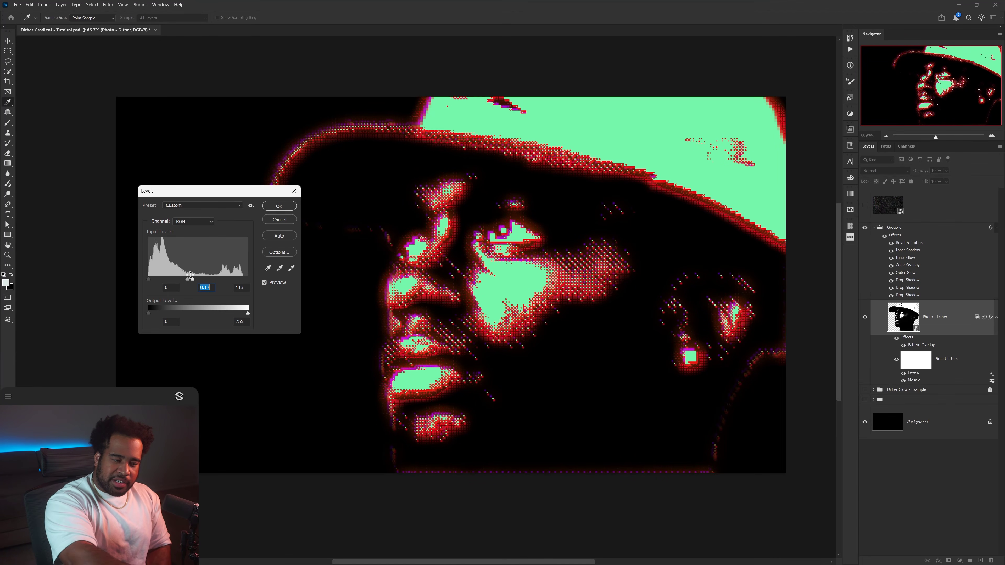
Set the Levels midtones to about 0.87 with input black 0 and white 255, and apply the filter
mouse_move(192, 280)
left_mouse_down()
mouse_move(248, 279)
mouse_move(203, 281)
left_mouse_up()
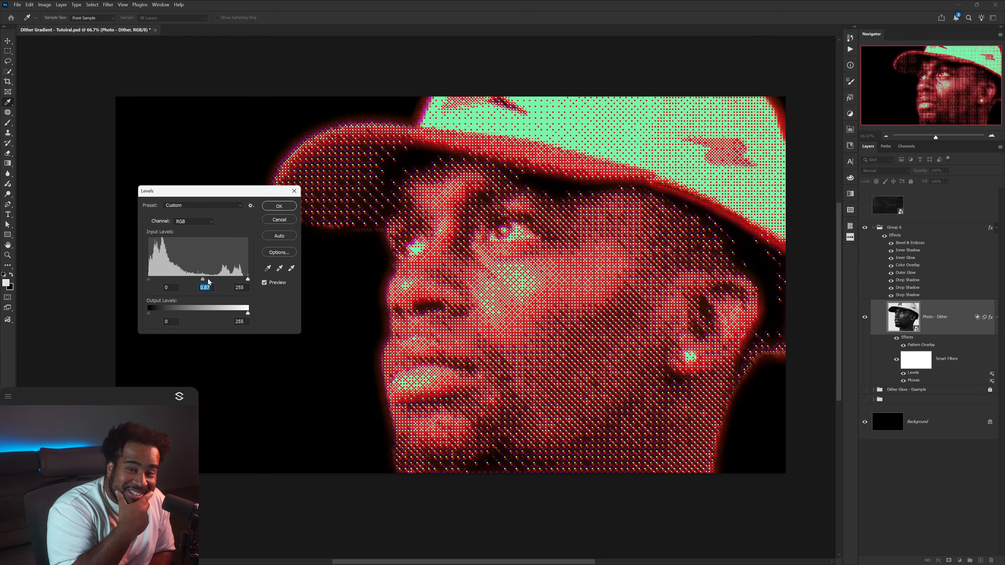
left_click(279, 206)
Open the Mosaic smart filter on the Photo - Dither layer and try cell sizes of 2, 10 and 71
double_click(912, 381)
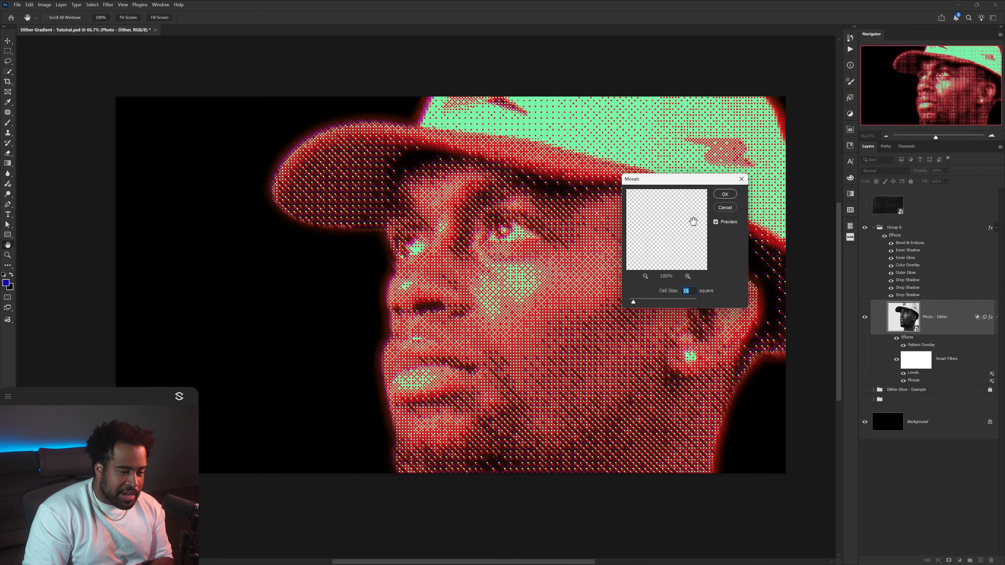
left_click_drag(635, 300, 651, 300)
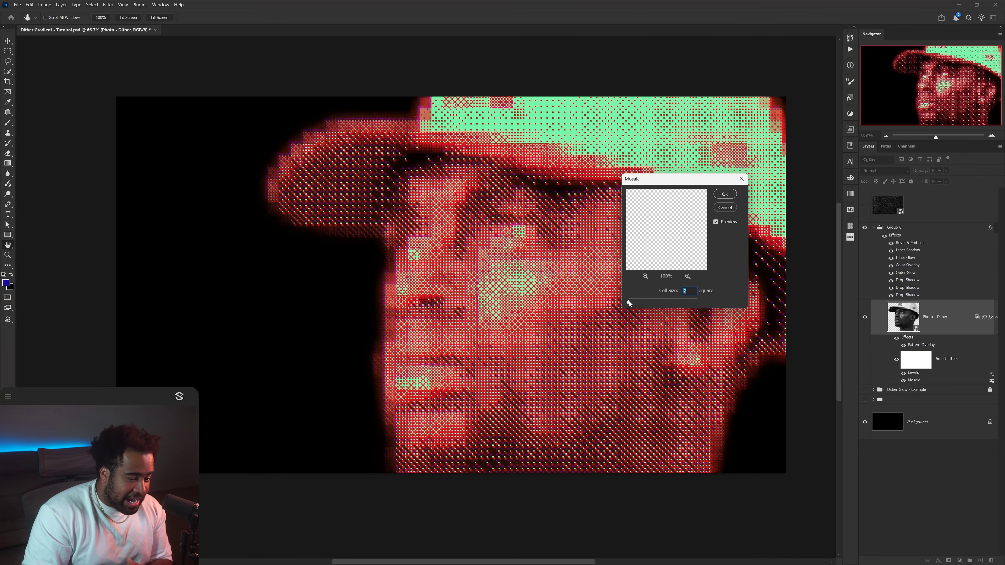
left_click_drag(628, 301, 631, 301)
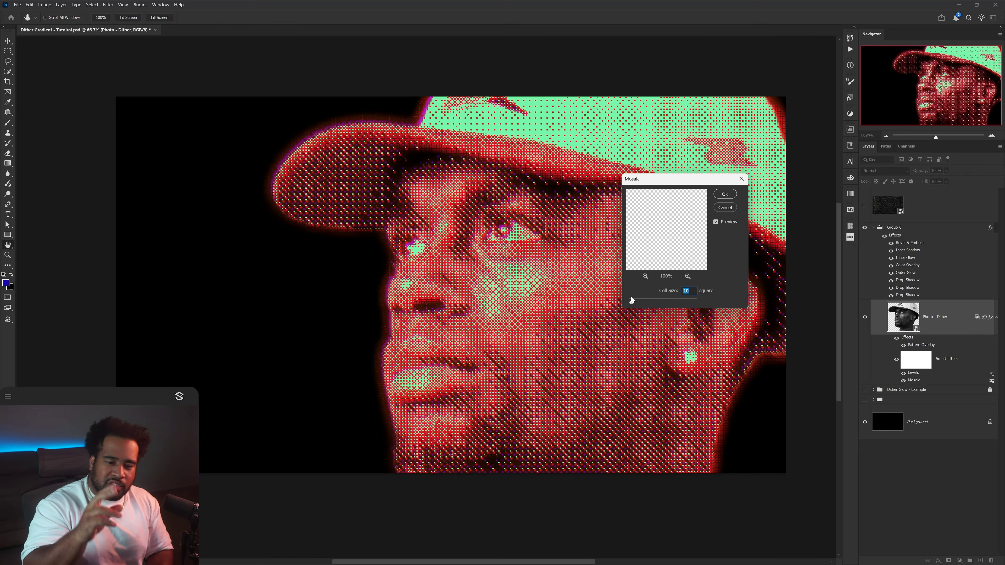
left_click(652, 300)
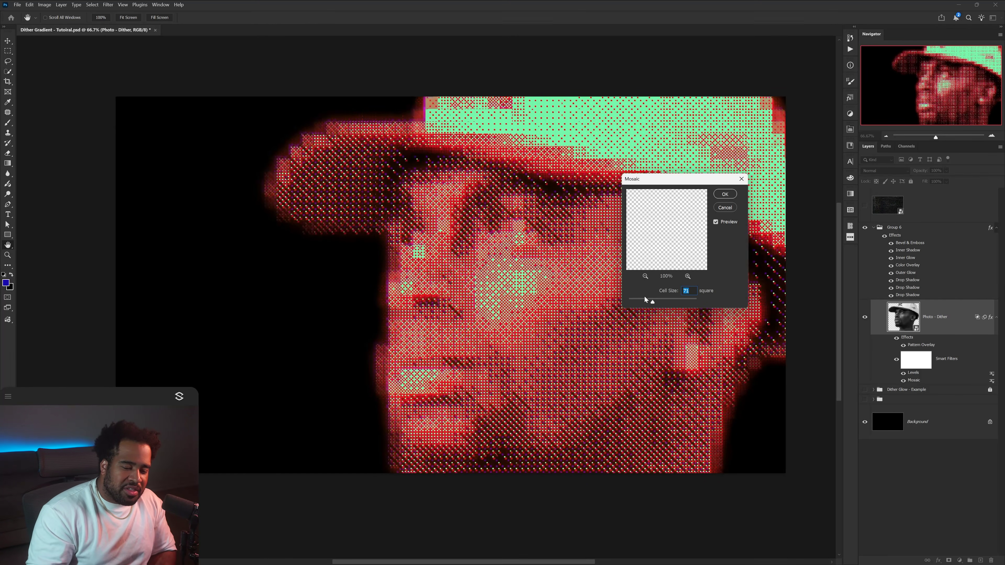
Reduce the Mosaic cell size to 8 square and apply the filter
left_click(632, 301)
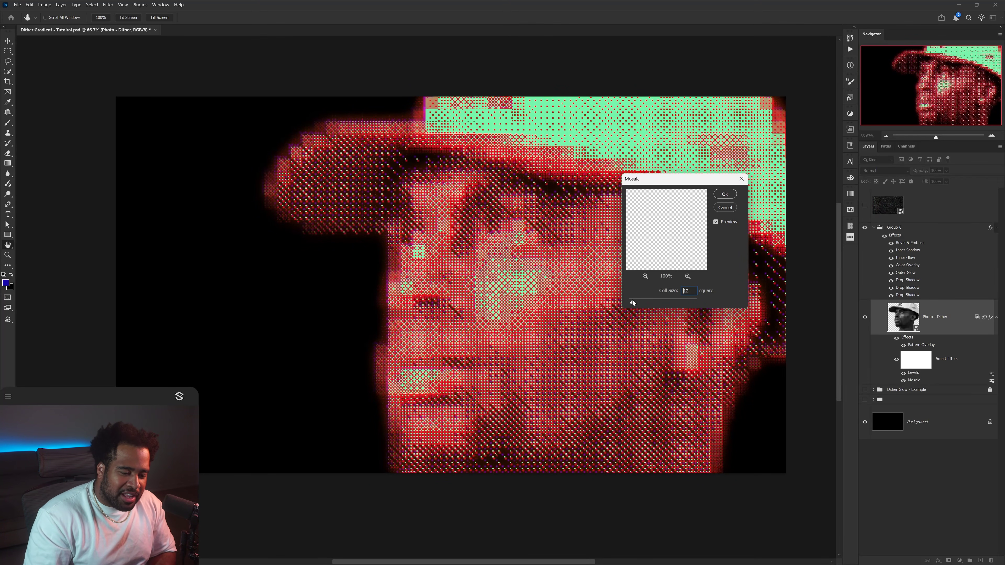
left_click_drag(632, 300, 632, 301)
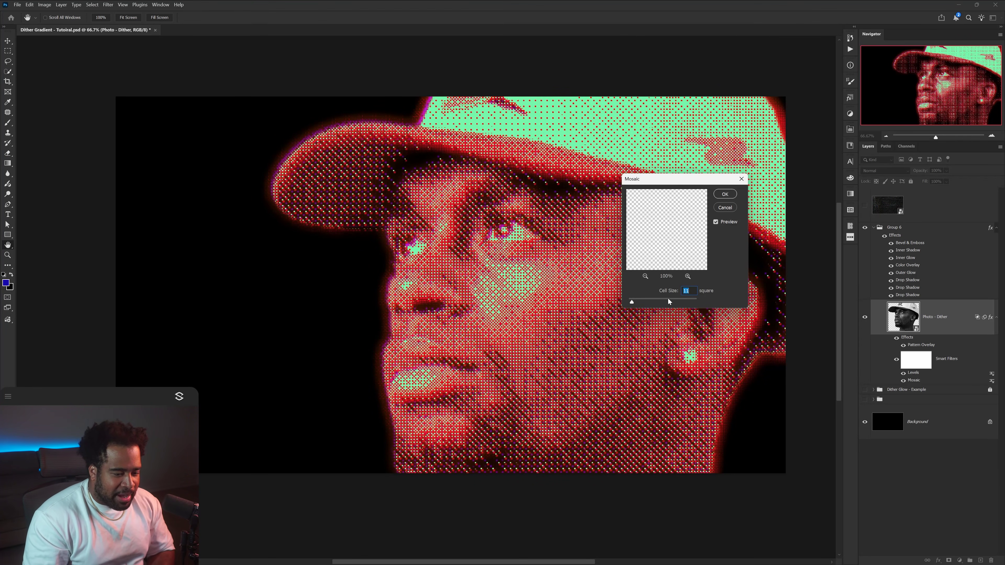
key("Down")
key("Down")
key("Down")
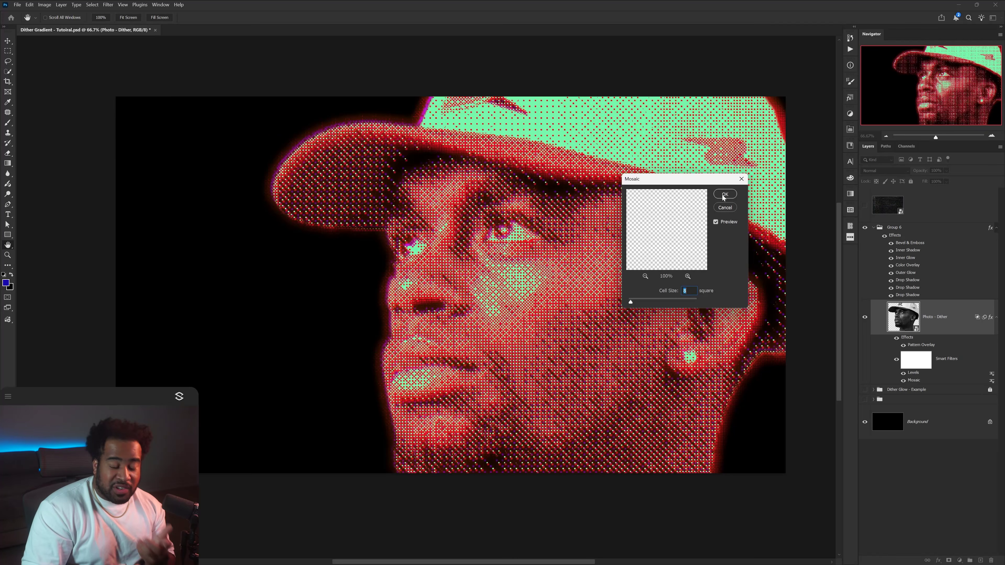
left_click(724, 194)
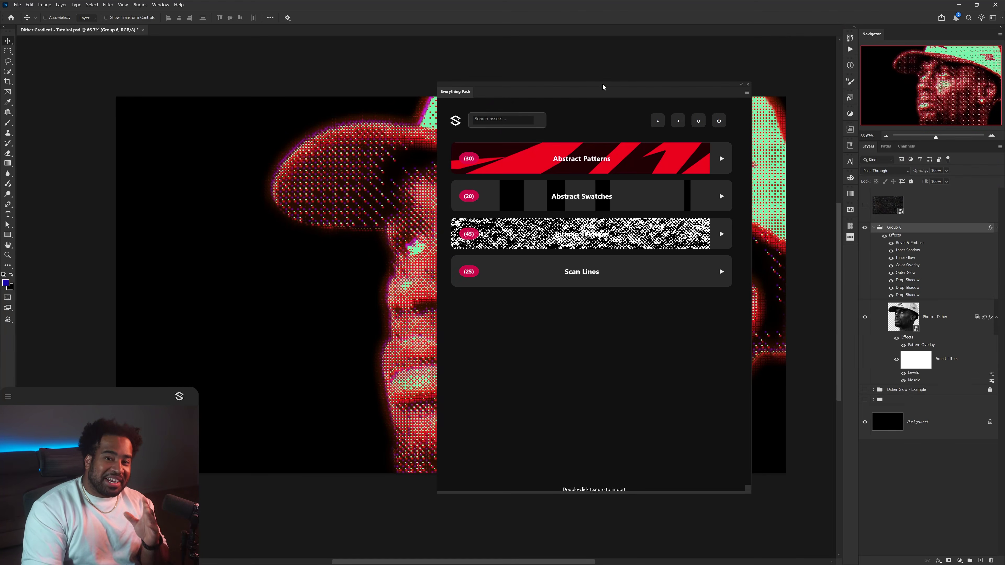
Import Bitmap Textures 35 from the Everything Pack above Group 6 and scale it to about 249% so it covers the canvas
left_click_drag(603, 86, 220, 89)
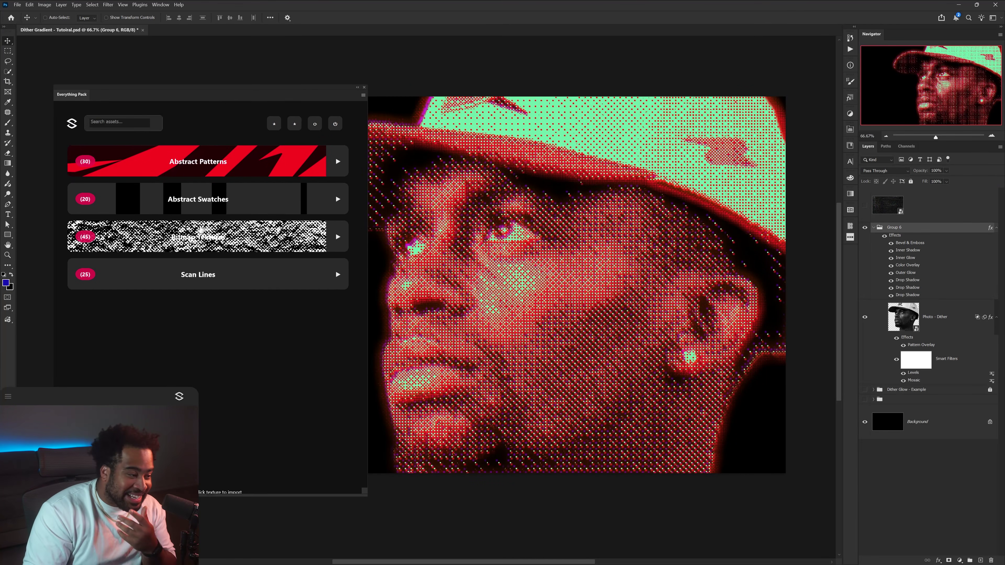
left_click(201, 230)
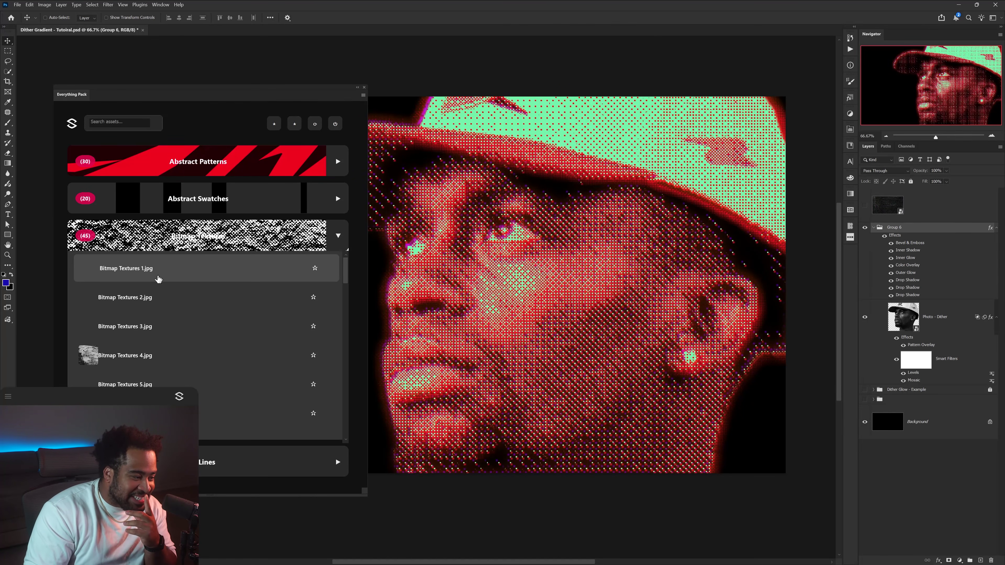
scroll(126, 335, "down", 5)
scroll(126, 335, "down", 3)
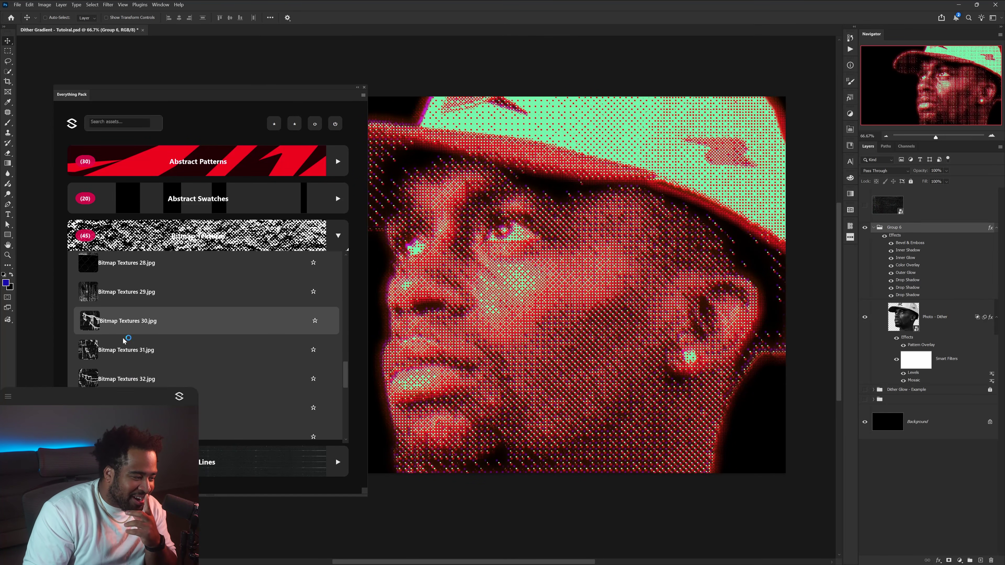
left_click(127, 347)
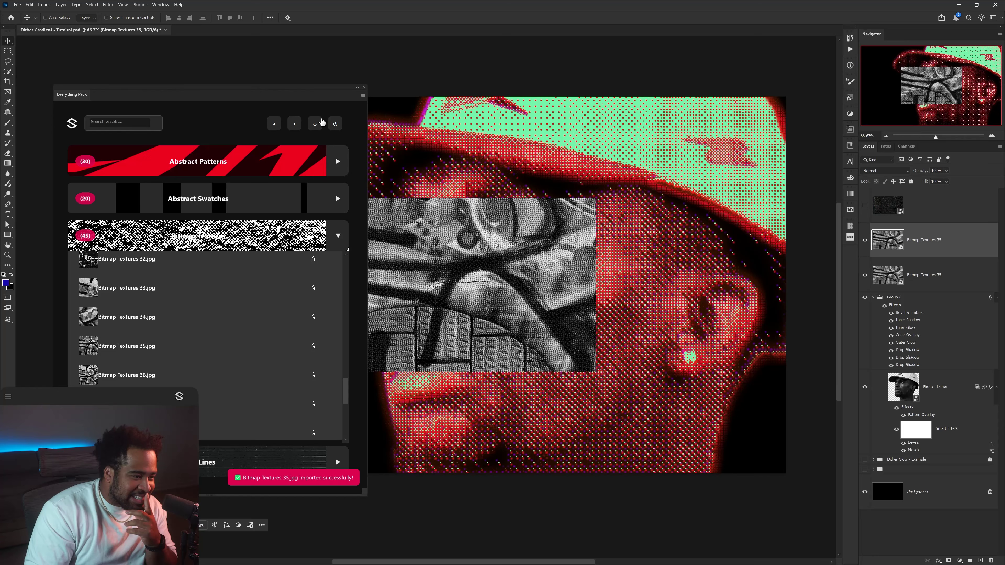
left_click_drag(79, 95, 847, 113)
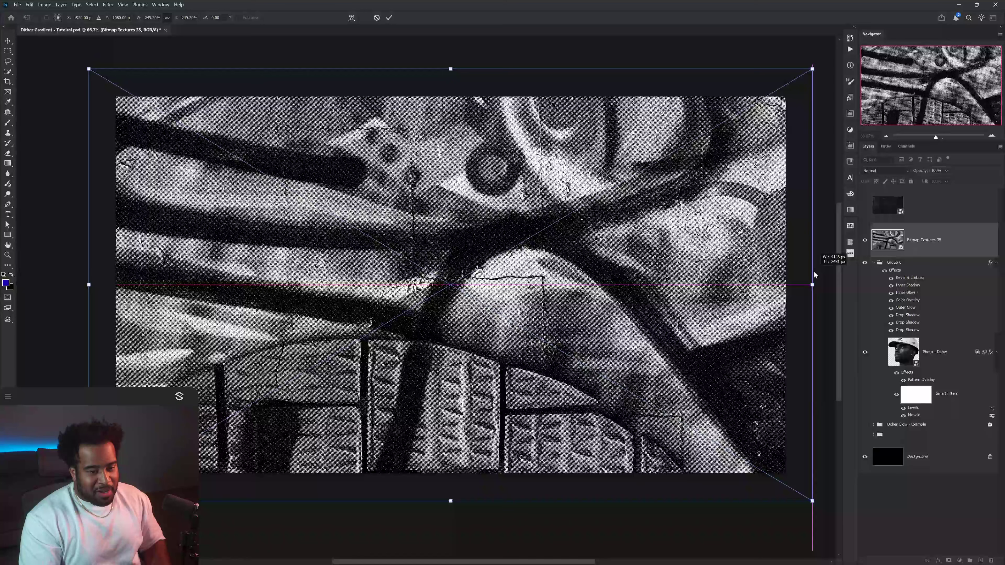
key("Return")
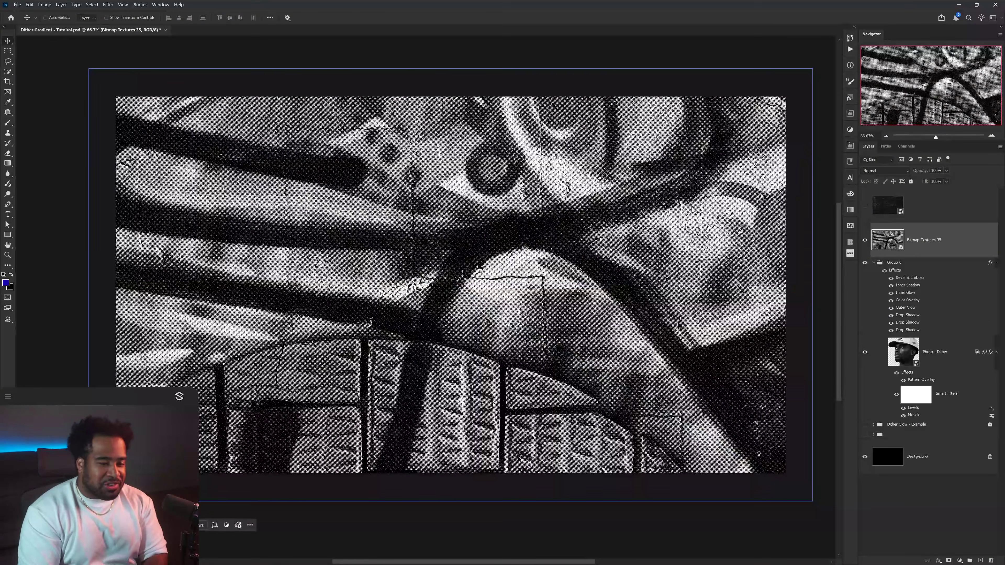